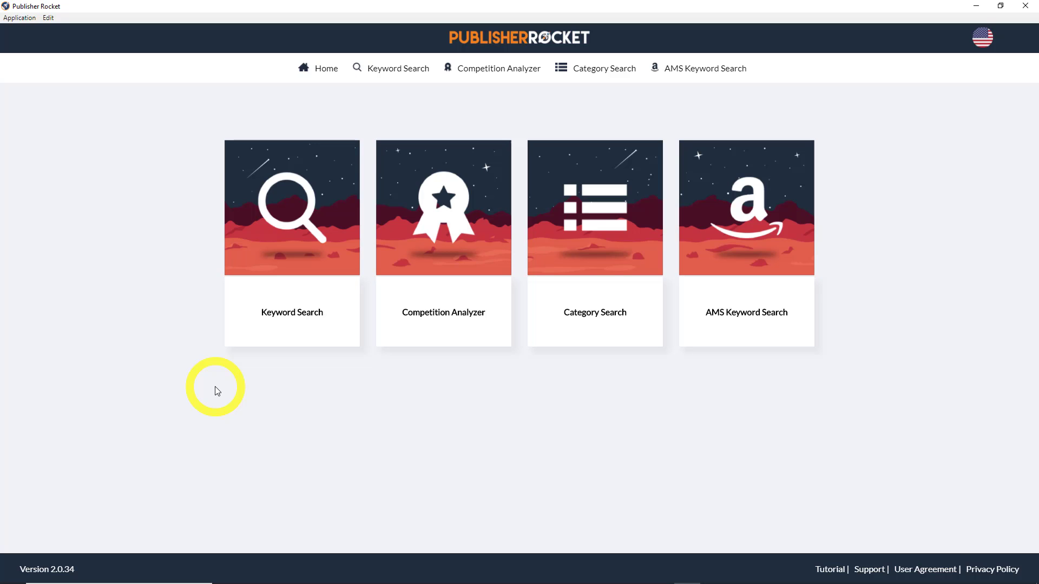
Start a Keyword Search with the format set to Book and search 'paleo diet'
left_click(262, 333)
left_click(655, 351)
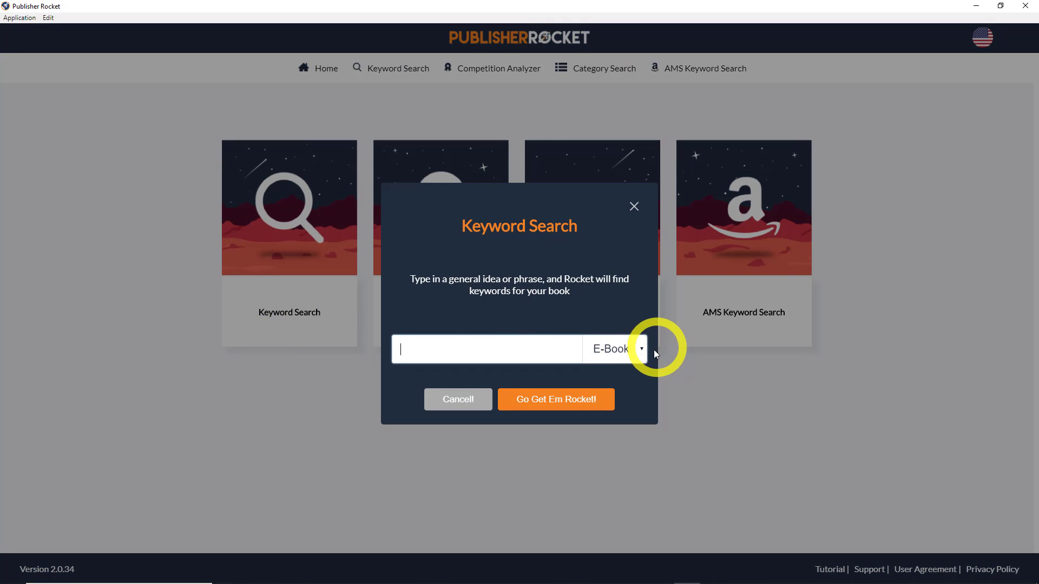
left_click(644, 352)
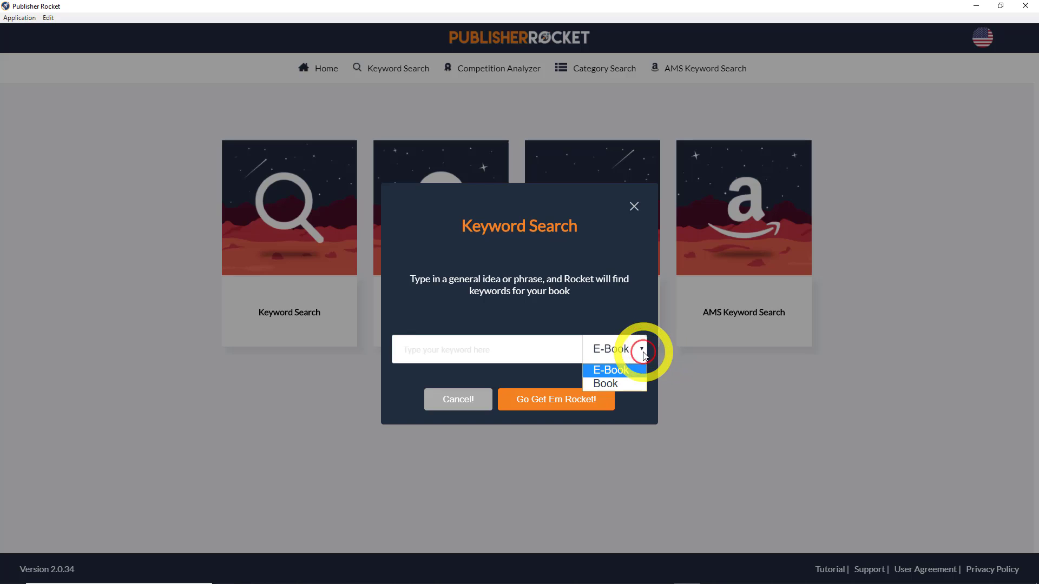
left_click(613, 385)
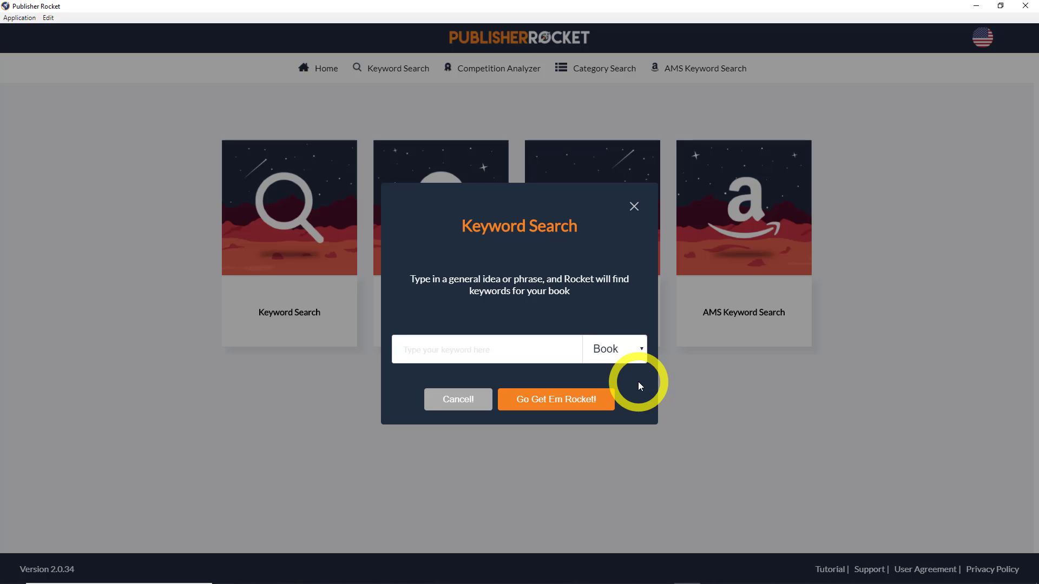
left_click(617, 349)
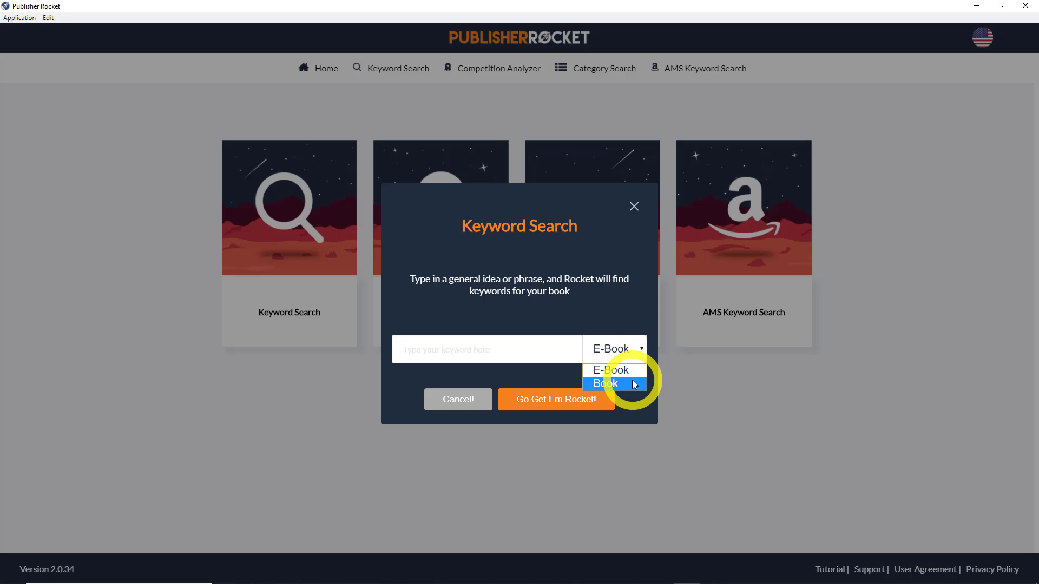
left_click(634, 384)
left_click(534, 344)
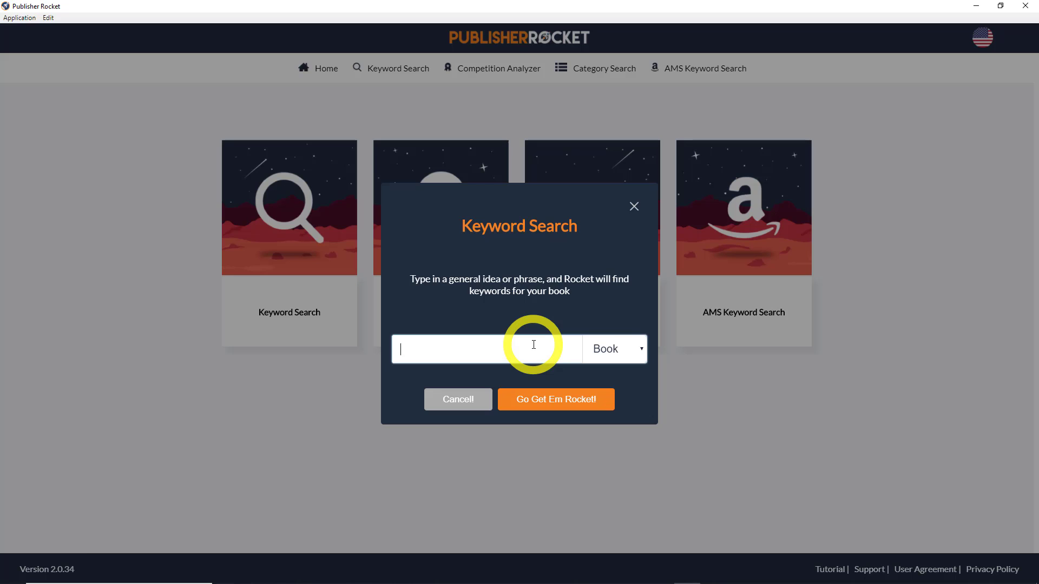
type("paleo diet")
key("Return")
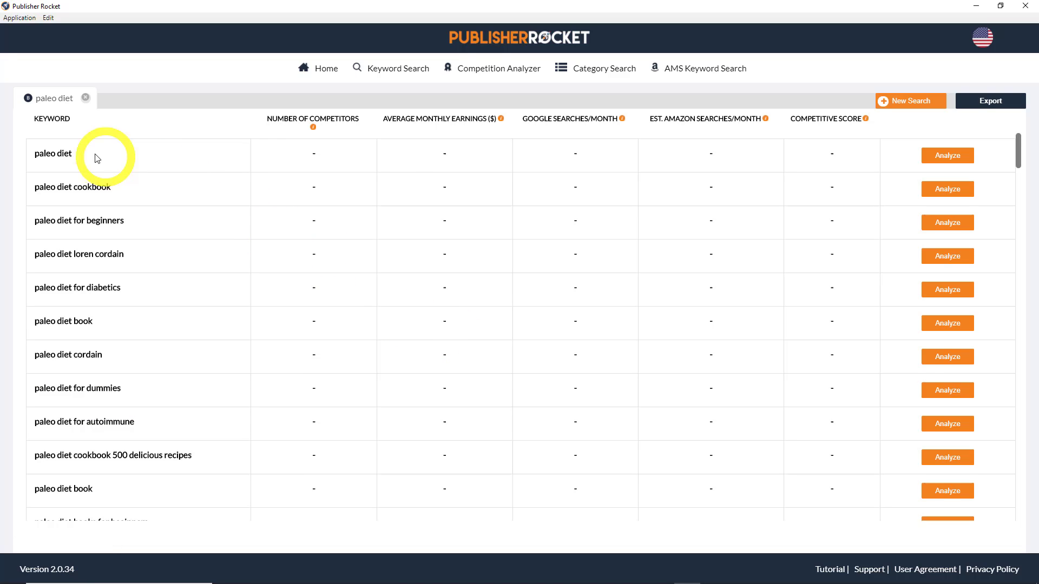
Analyze the paleo diet, cookbook, for beginners, for diabetics and book keyword rows
left_click(934, 156)
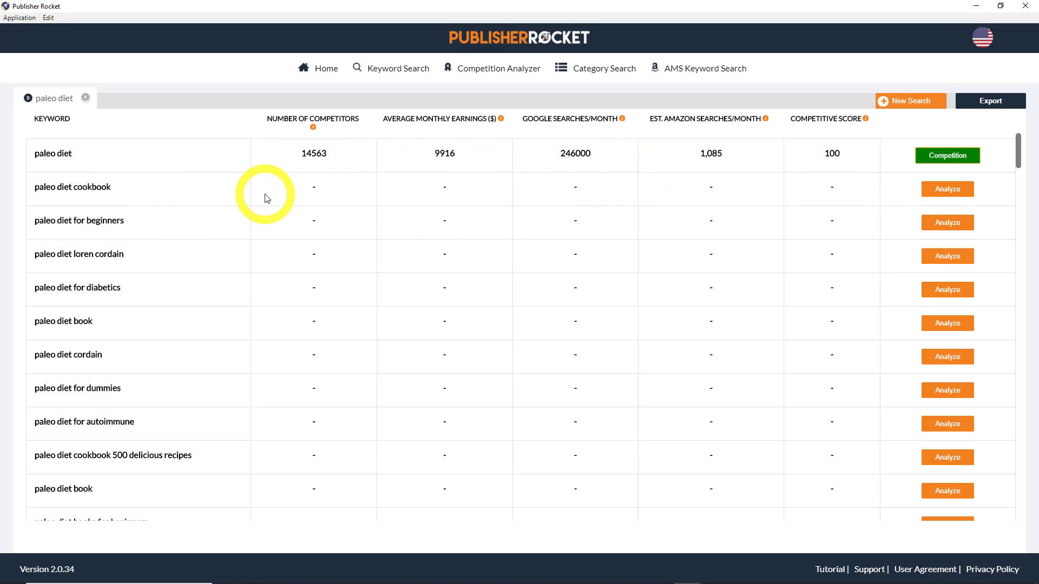
left_click(945, 190)
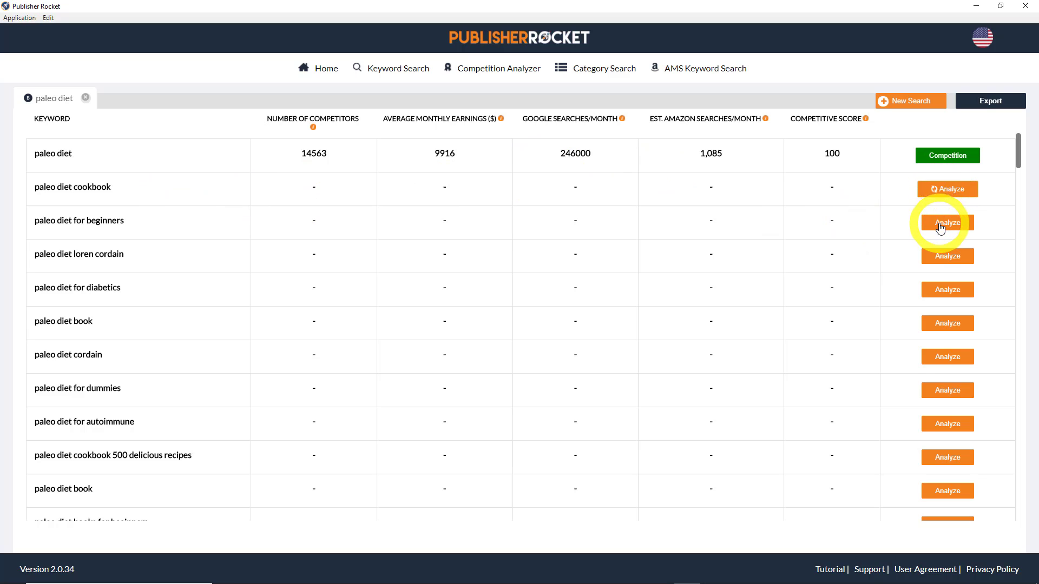
left_click(939, 226)
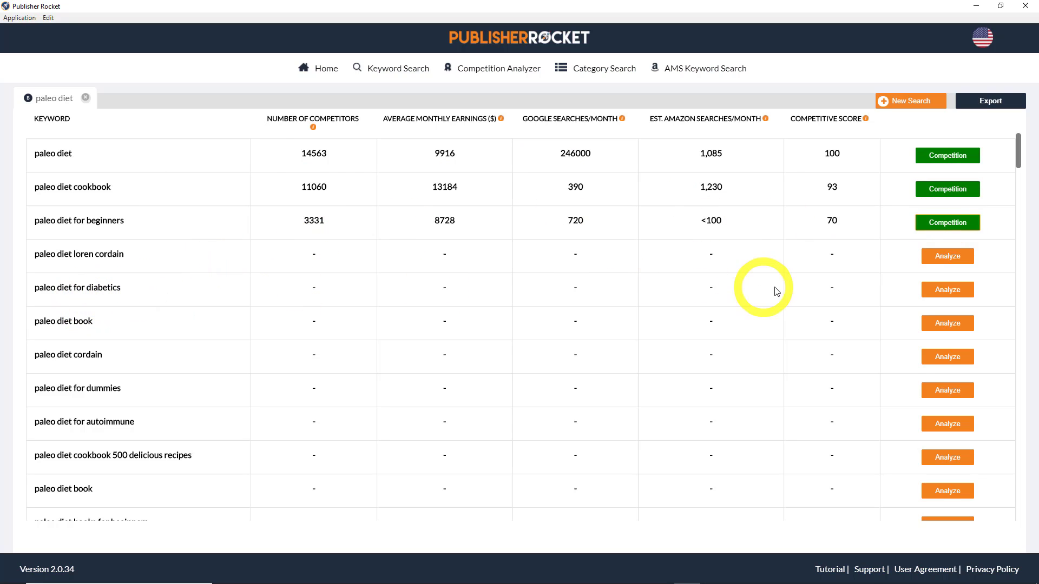
left_click(931, 291)
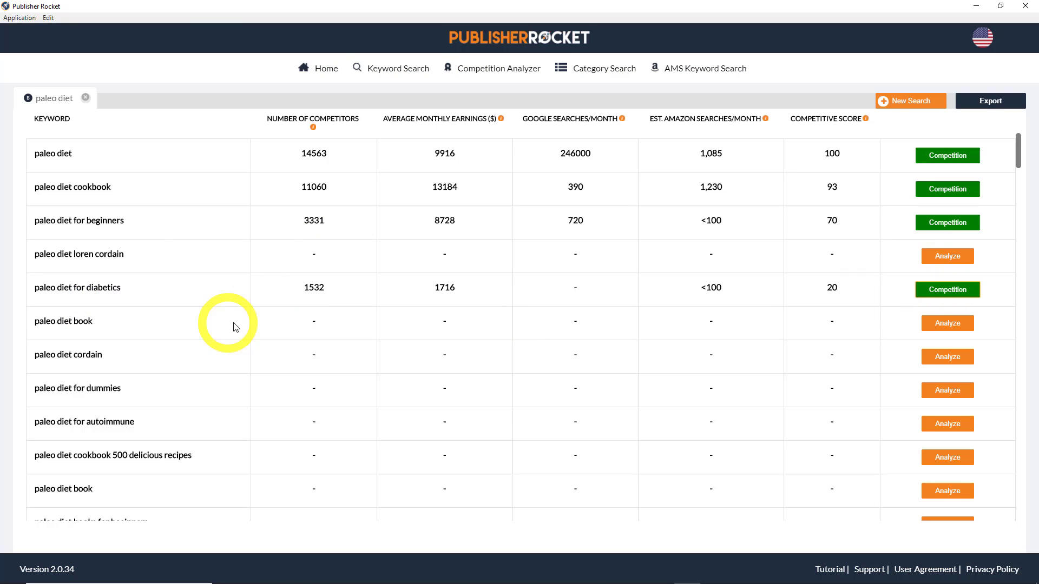
left_click(941, 323)
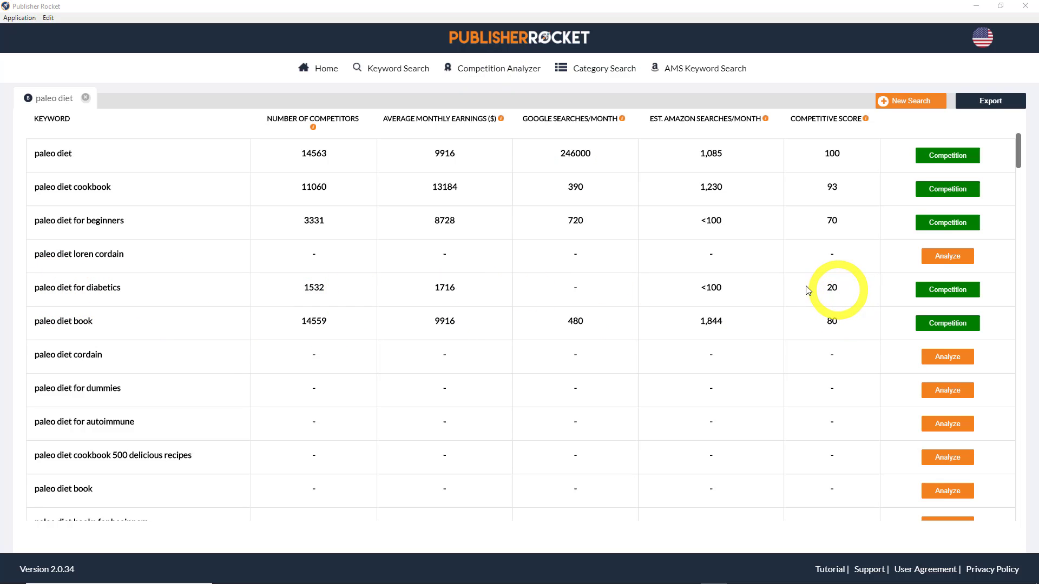
Show the Competition results for the 'paleo diet for diabetics' keyword
left_click(956, 294)
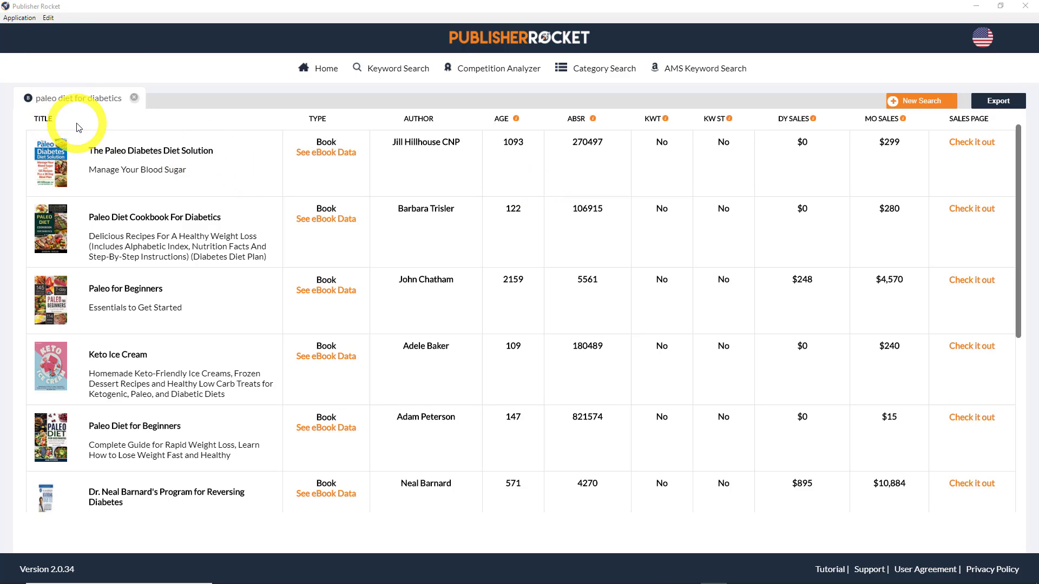
triple_click(304, 152)
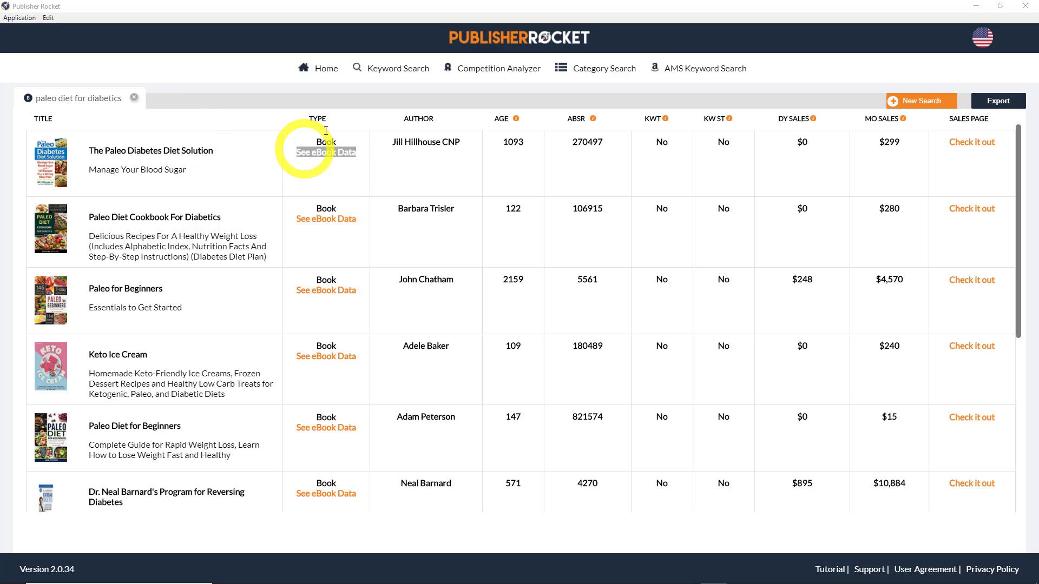
left_click(439, 162)
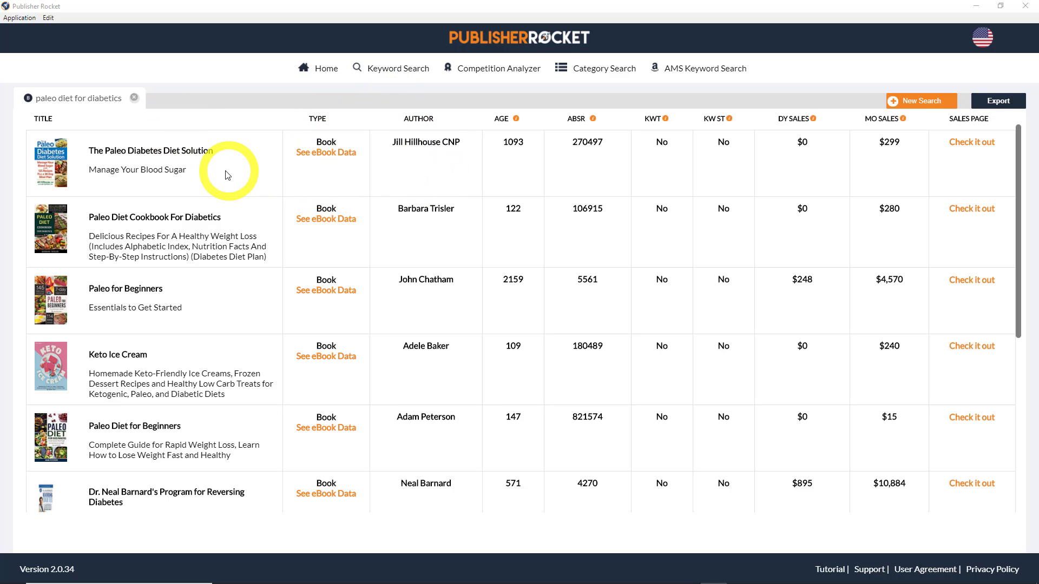
scroll(230, 169, "down", 1)
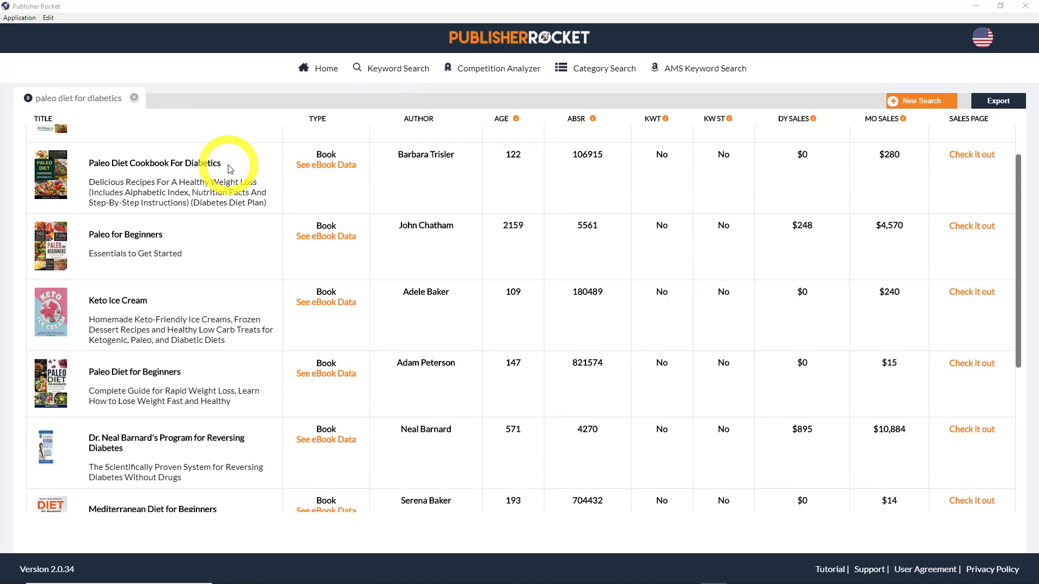
scroll(233, 170, "down", 2)
scroll(233, 173, "down", 1)
scroll(233, 180, "up", 4)
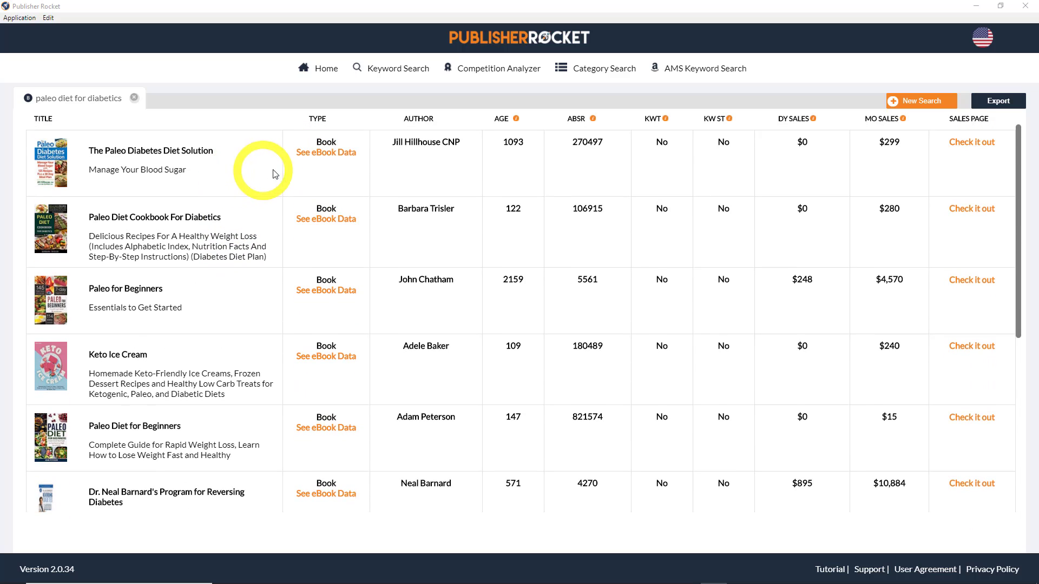
triple_click(327, 153)
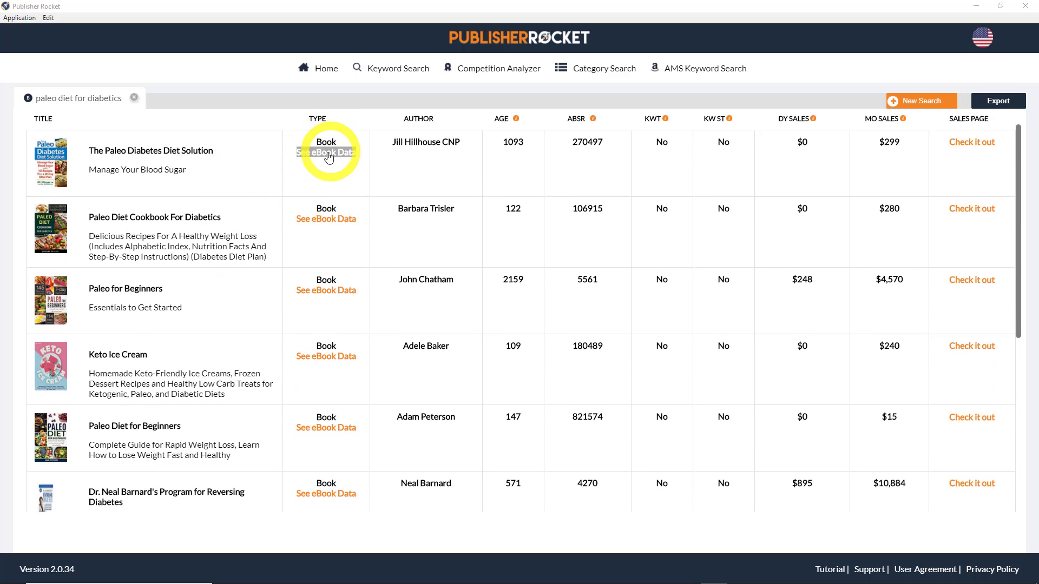
left_click(325, 144)
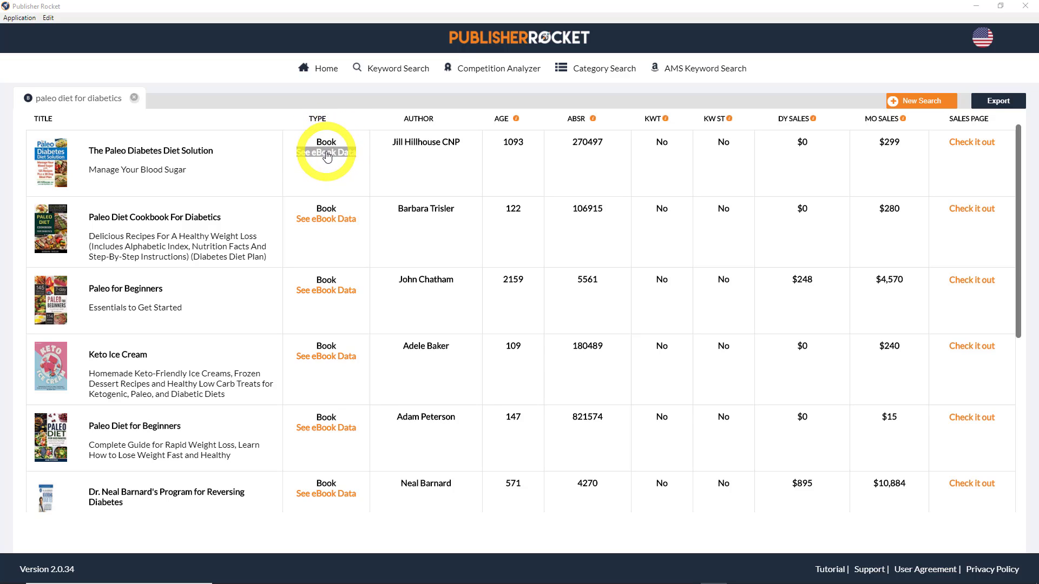
left_click(328, 155)
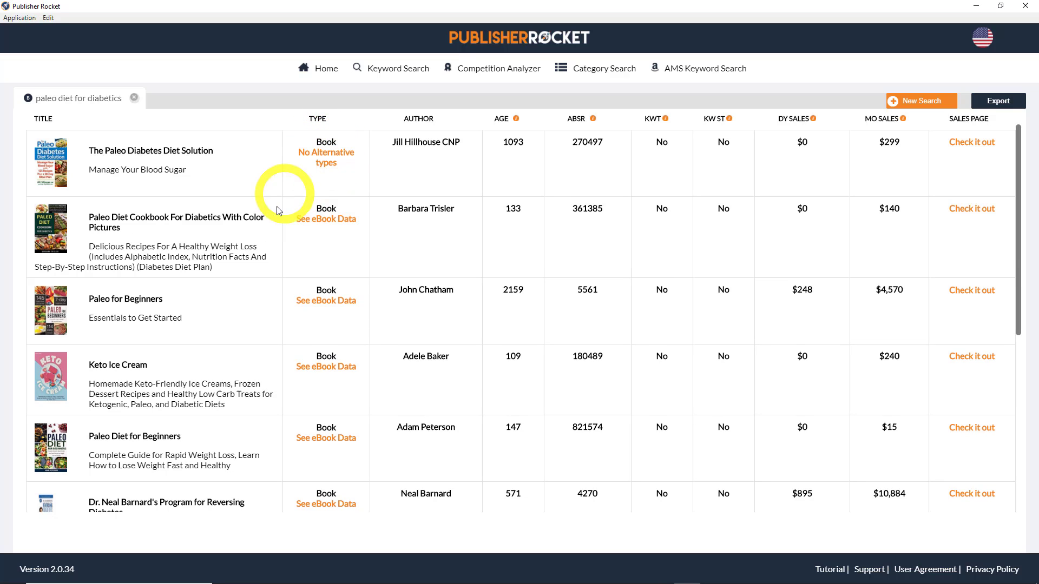
triple_click(317, 221)
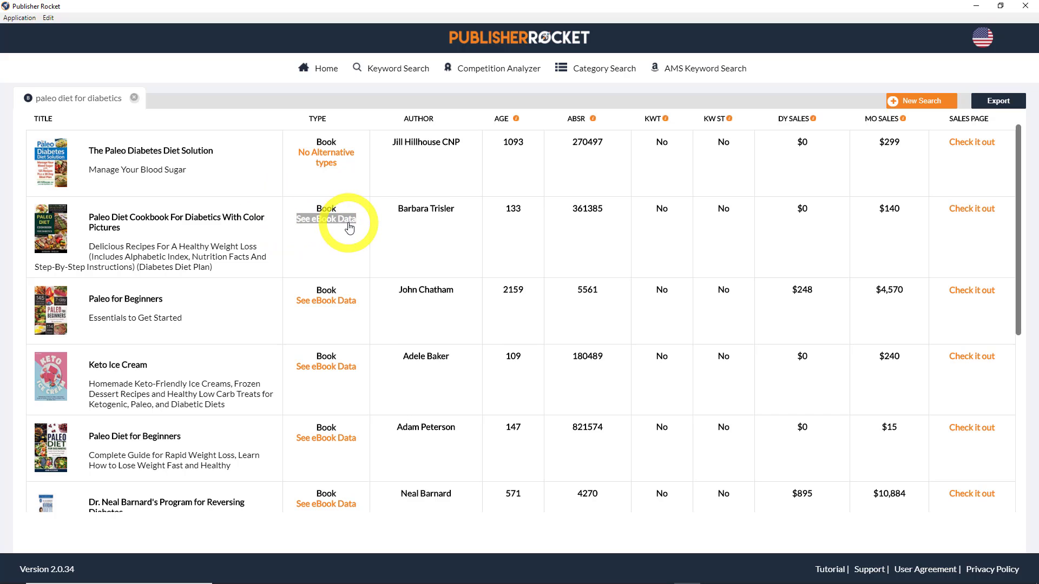
triple_click(332, 159)
left_click(57, 157)
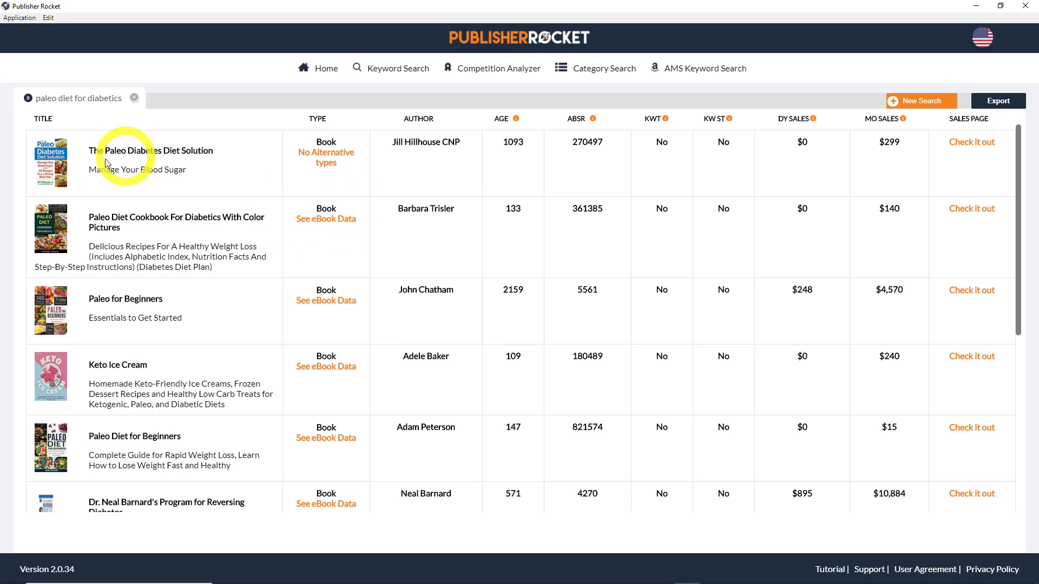
triple_click(320, 225)
left_click(319, 222)
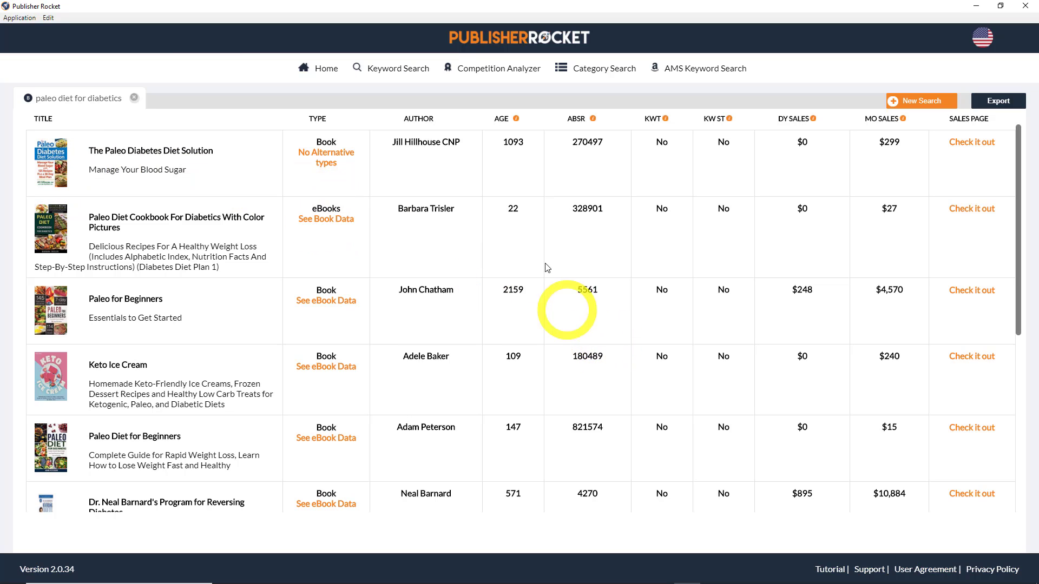
left_click(335, 219)
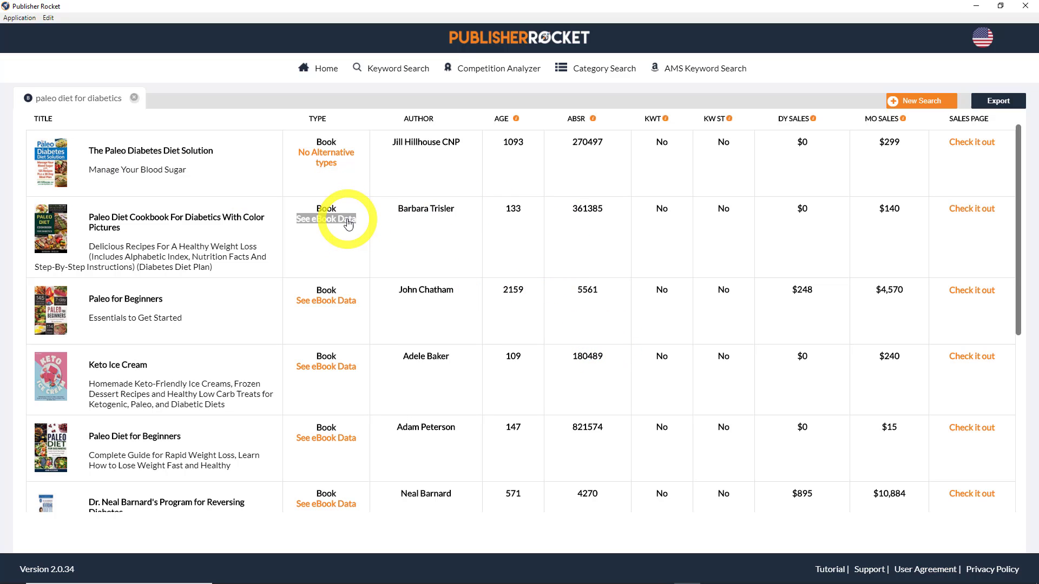
left_click(348, 224)
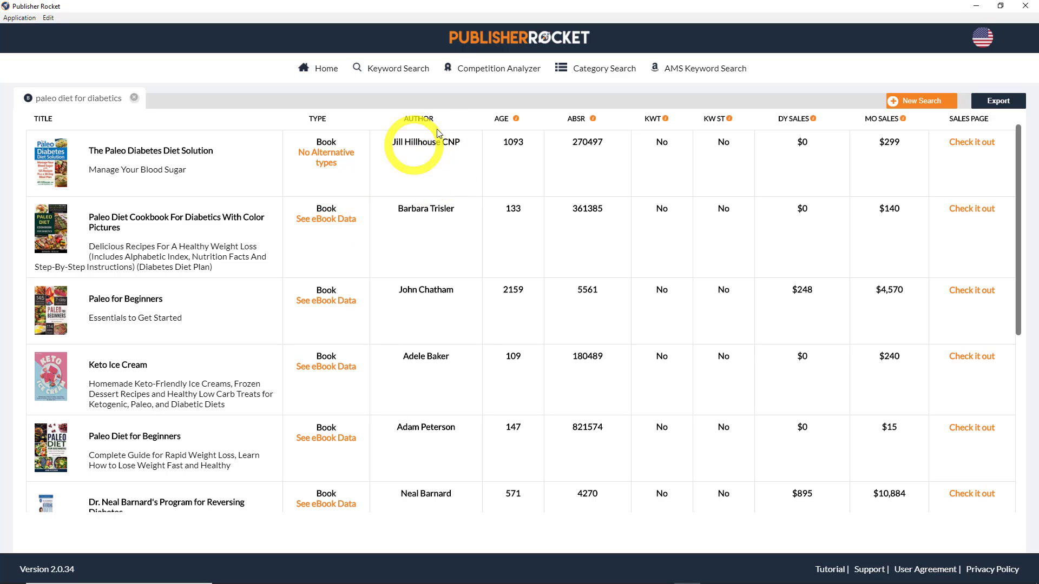
left_click(454, 188)
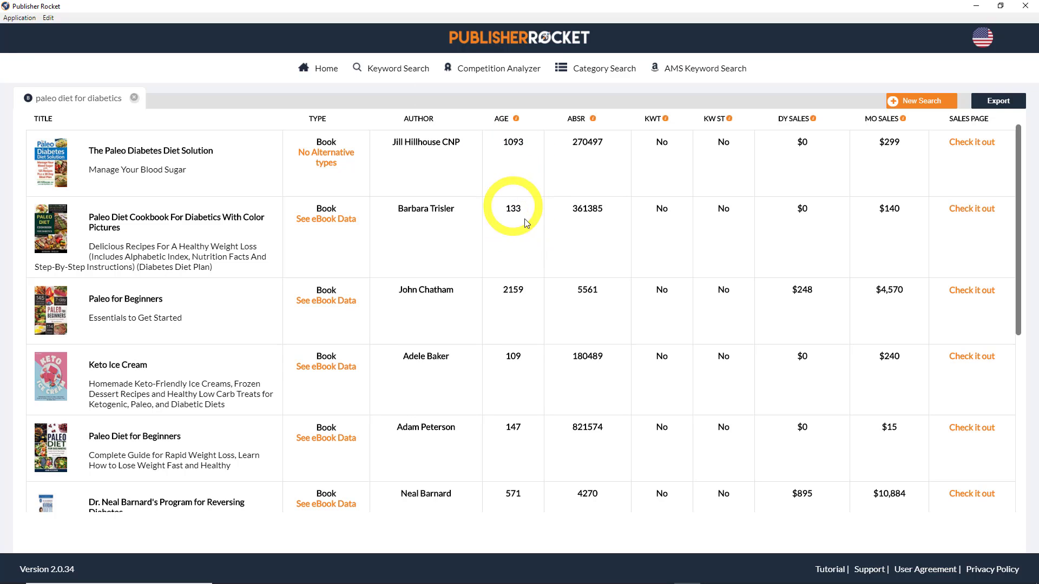
left_click_drag(523, 210, 501, 214)
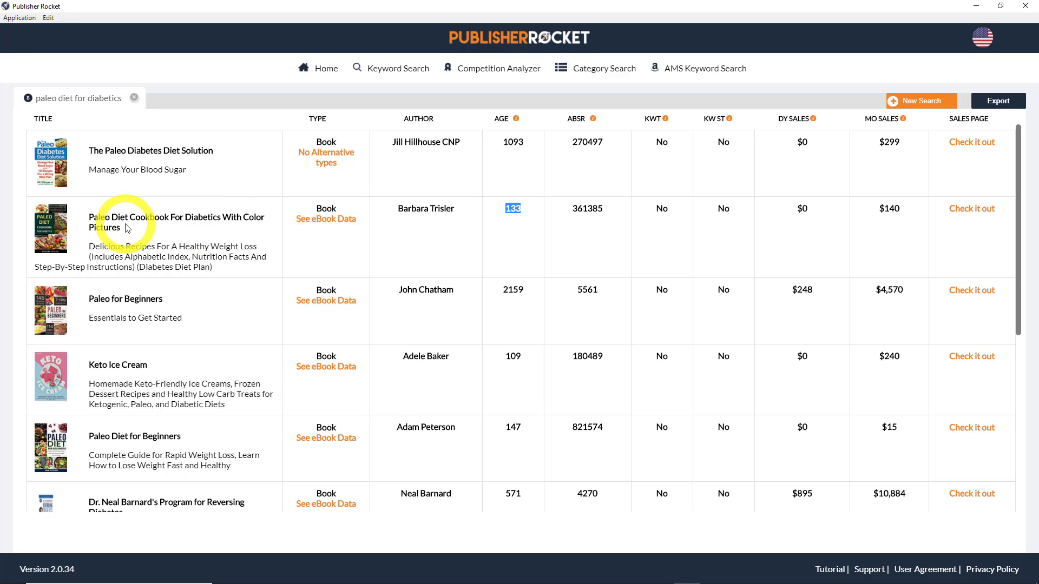
left_click(568, 132)
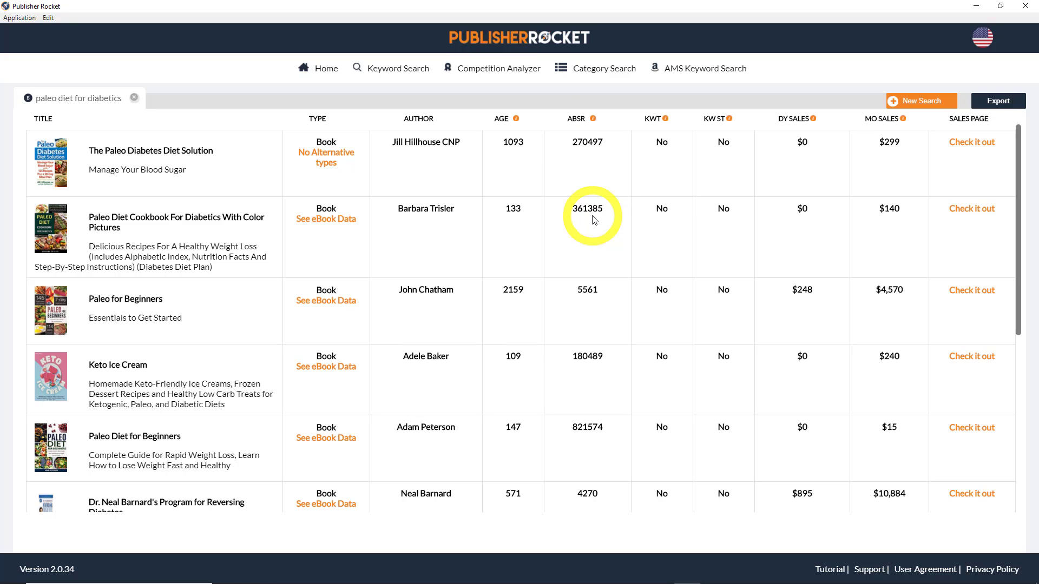
double_click(581, 291)
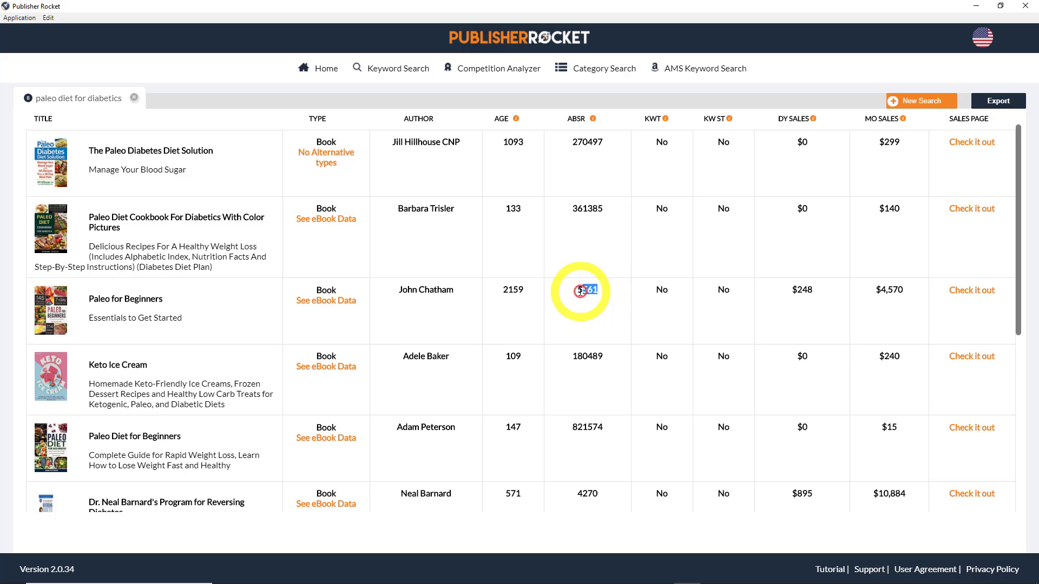
left_click(580, 292)
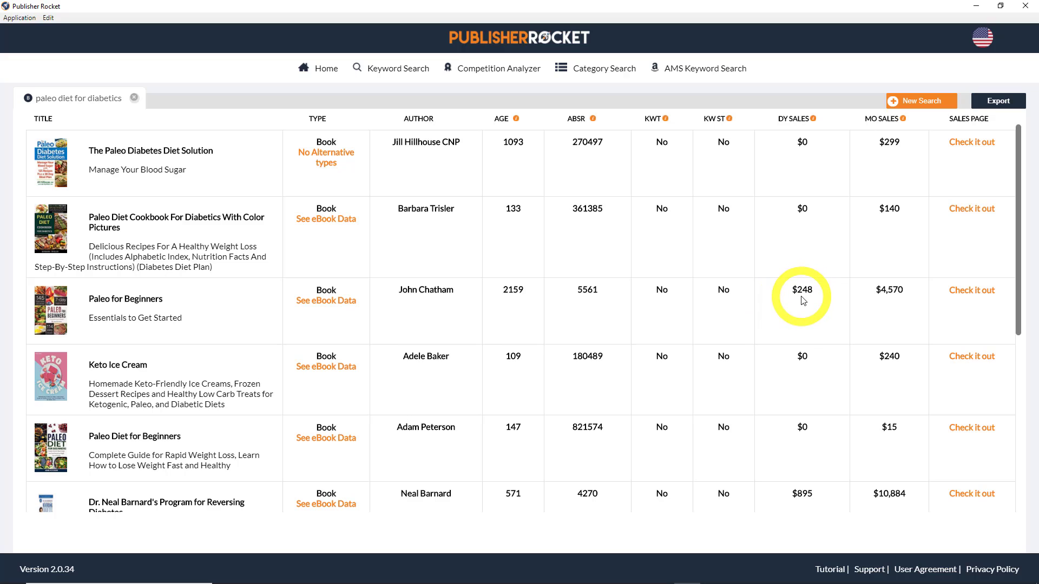
Toggle Paleo for Beginners between eBook and print data, twice
left_click(325, 300)
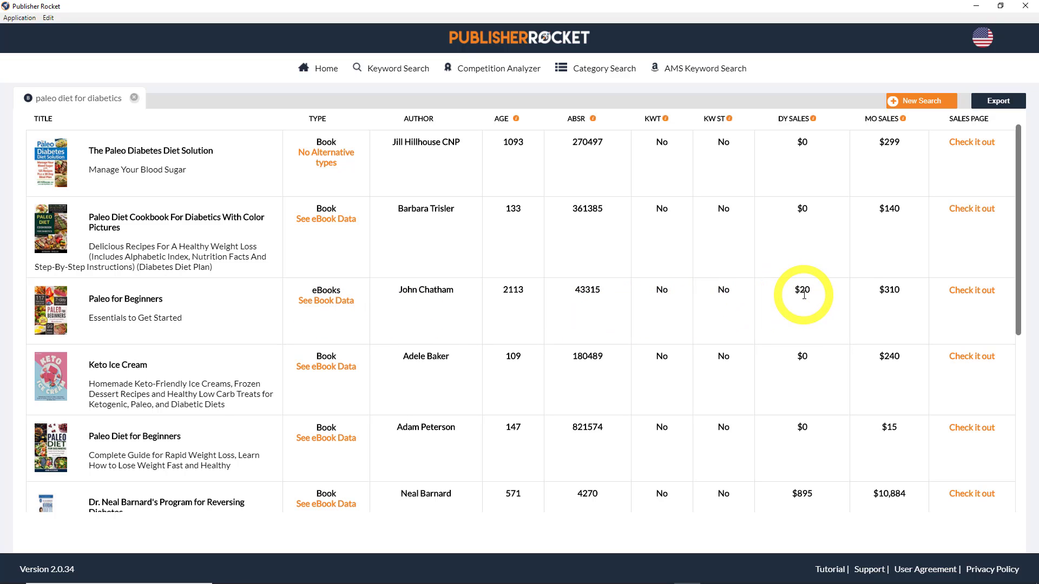
left_click(306, 304)
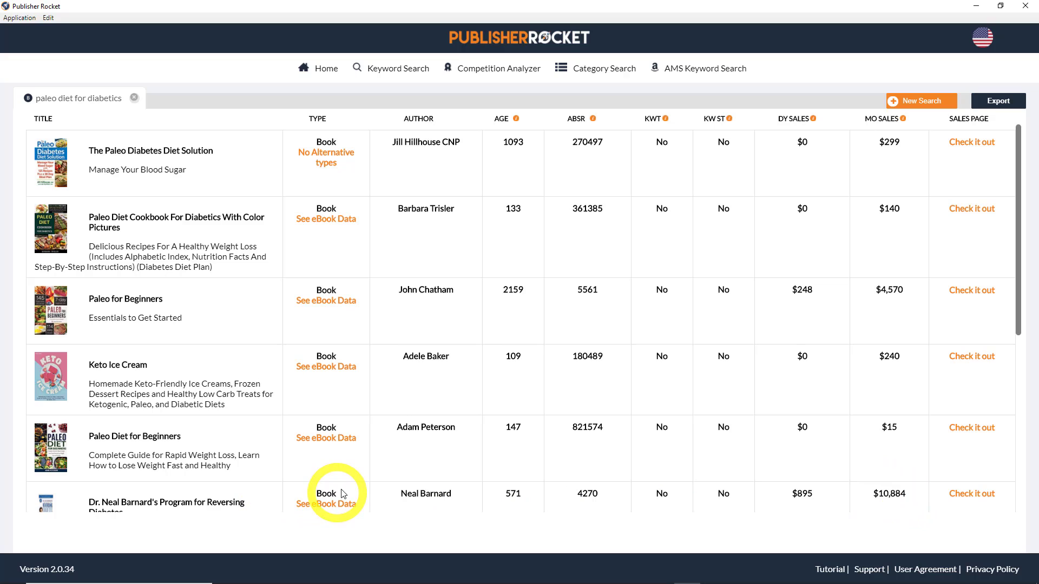
left_click(328, 301)
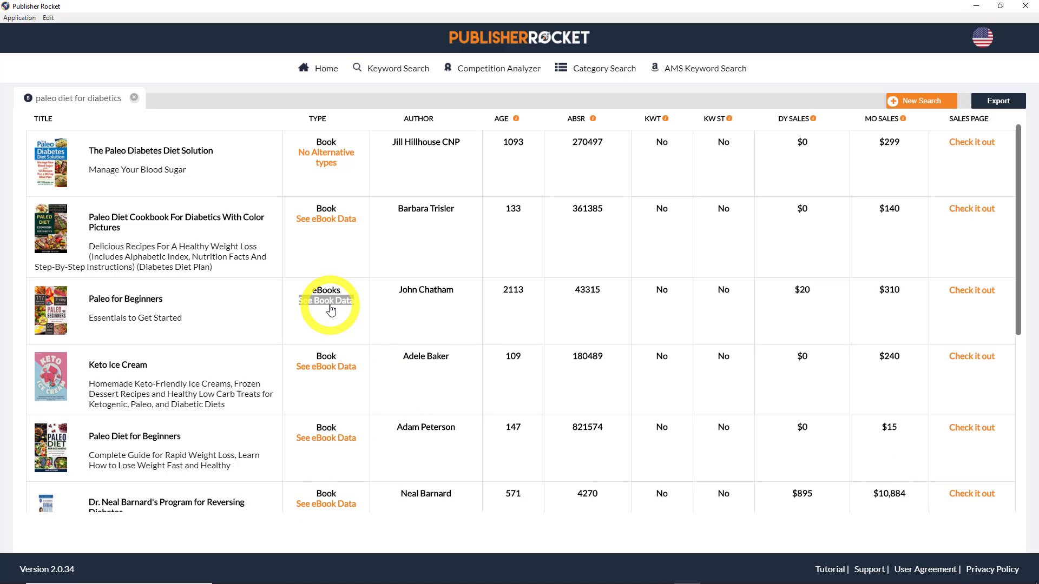
left_click(329, 301)
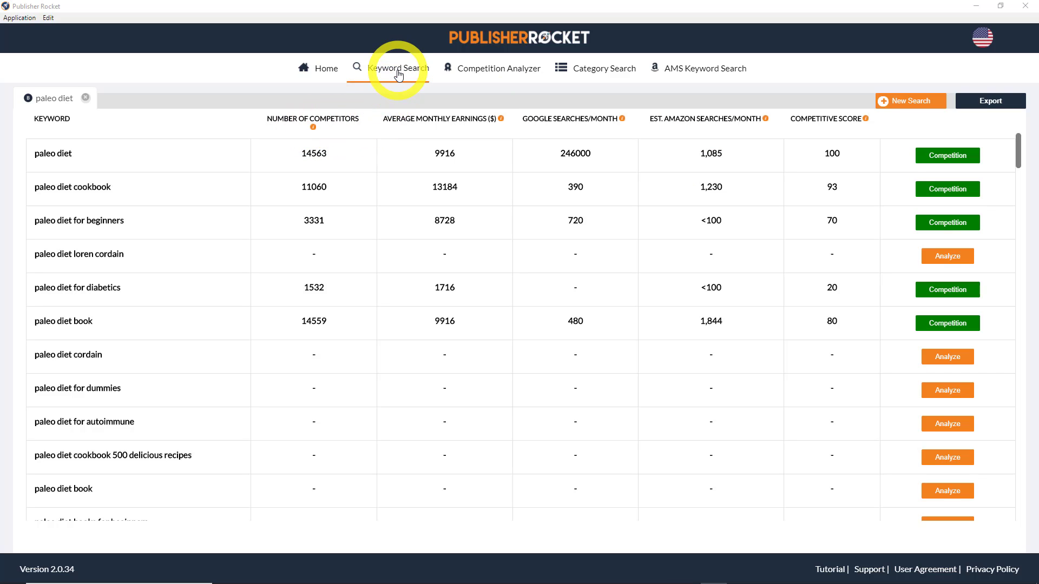
Revisit the Competition Analyzer results, then the paleo diet Keyword Search table
left_click(477, 72)
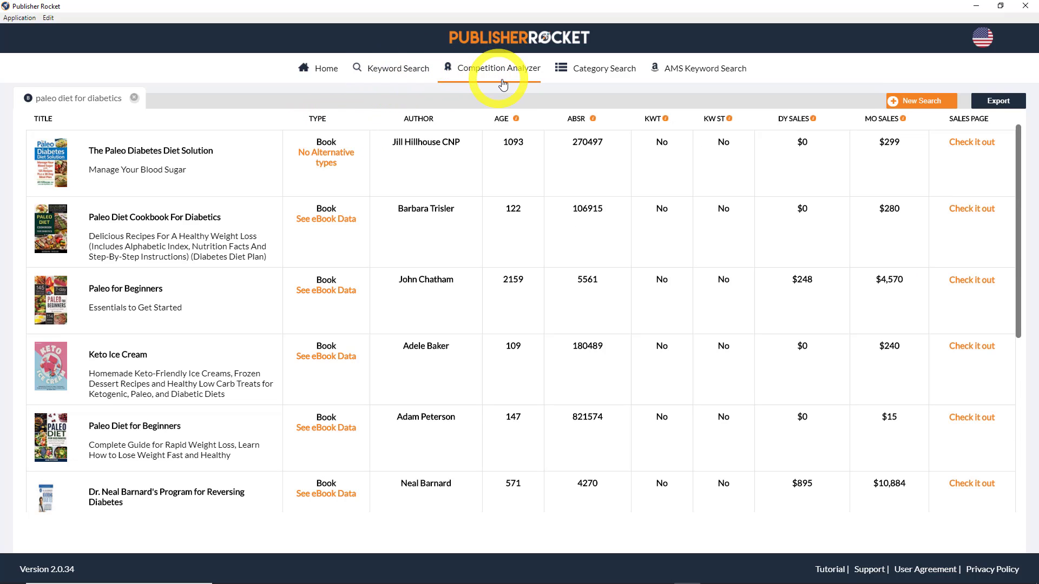
left_click(504, 119)
left_click(398, 67)
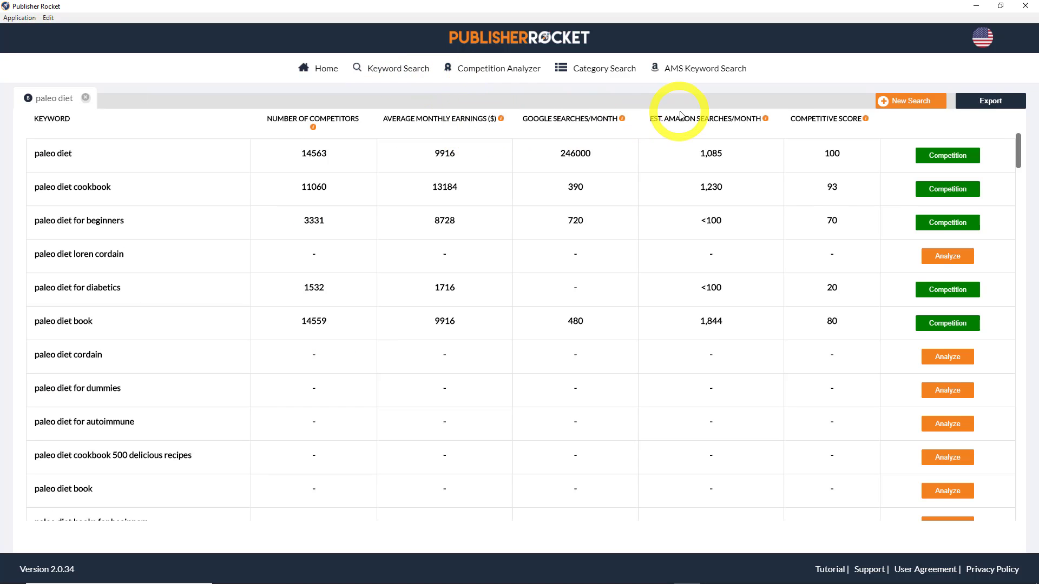
left_click(726, 121)
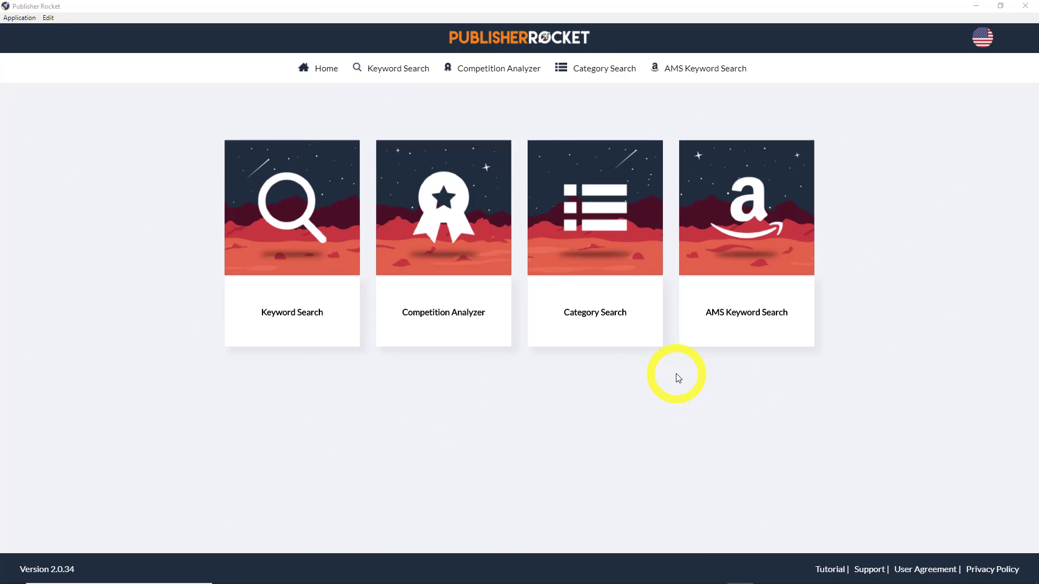
Open Category Search and drag the Best Seller snip window over it
left_click(585, 270)
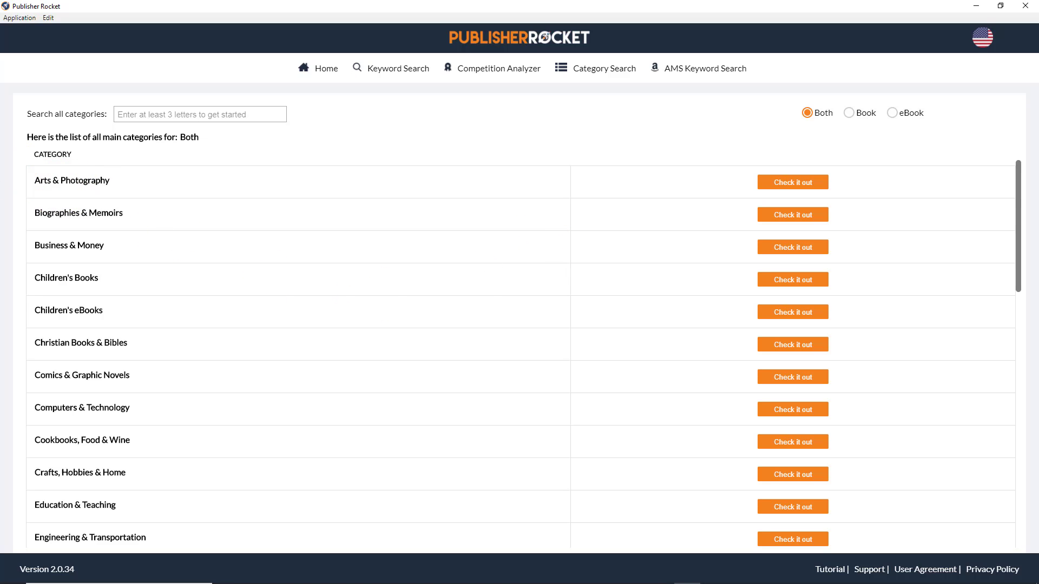
left_click_drag(0, 111, 637, 148)
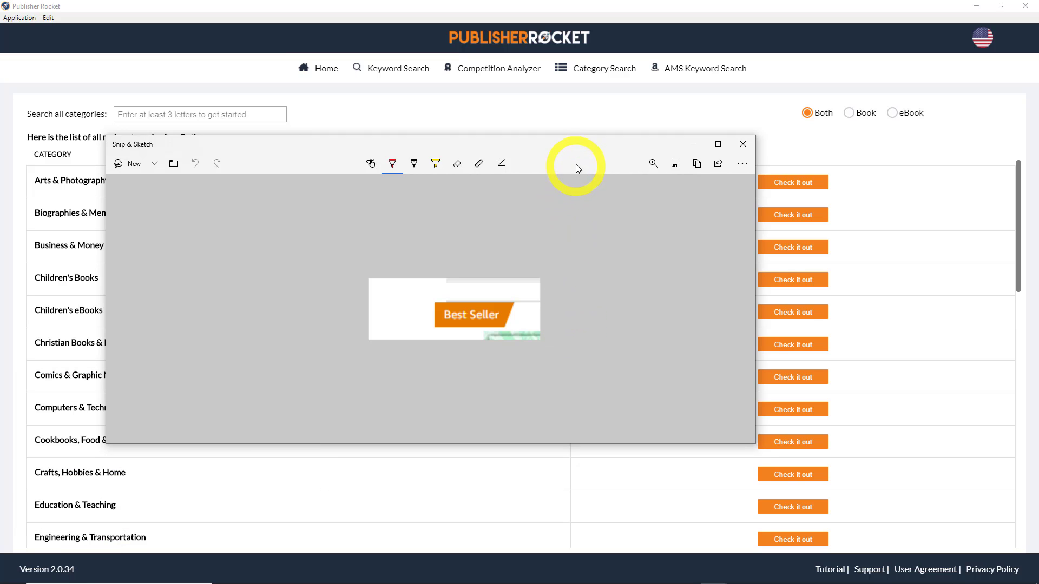
Move the Best Sellers Rank snip aside, then bring Publisher Rocket forward
left_click_drag(462, 148, 0, 184)
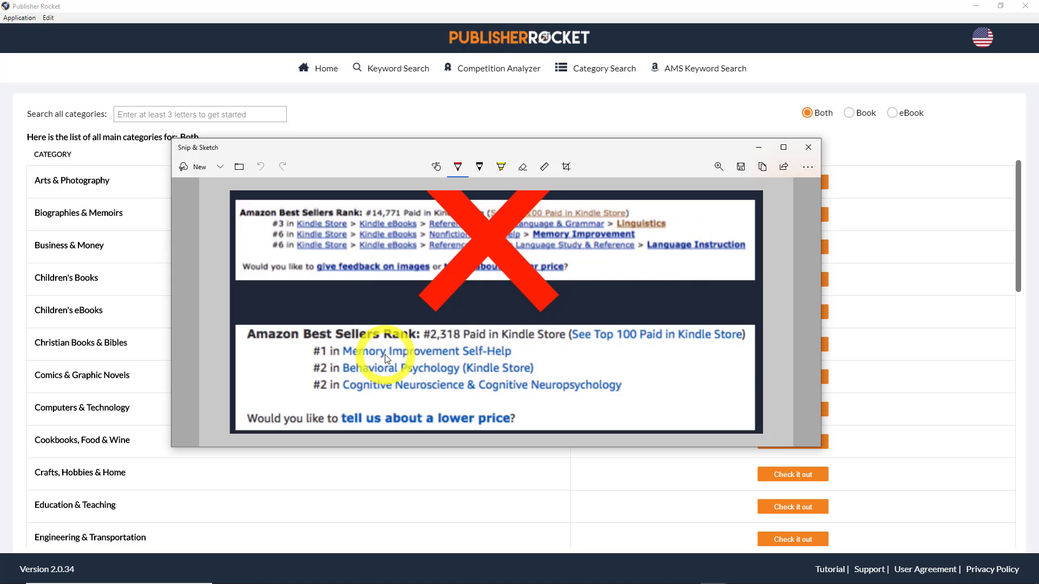
left_click(172, 114)
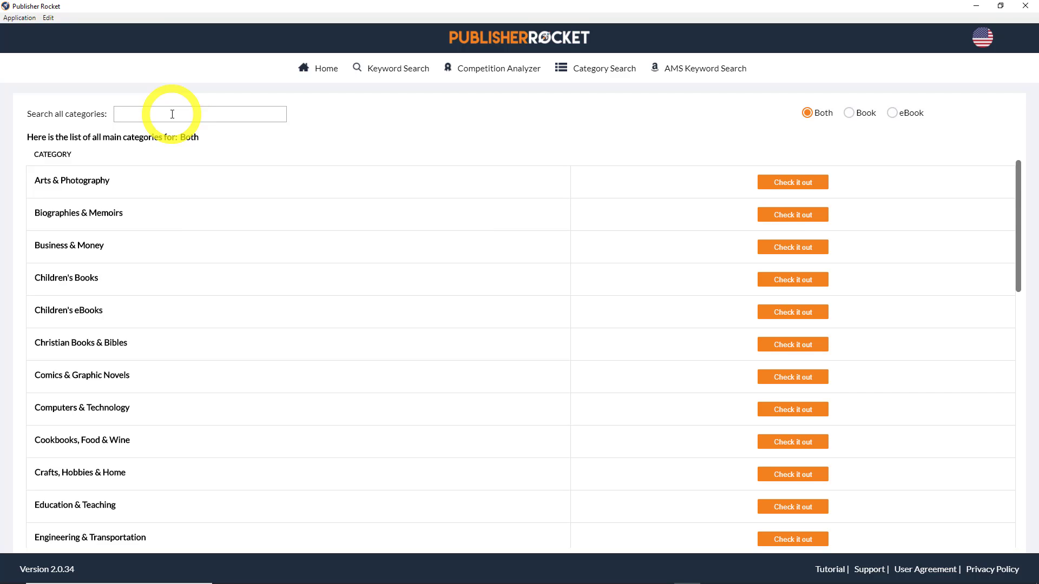
Search categories for 'paleo', limit to eBook, and sort by Sales to #1 descending
type("pale")
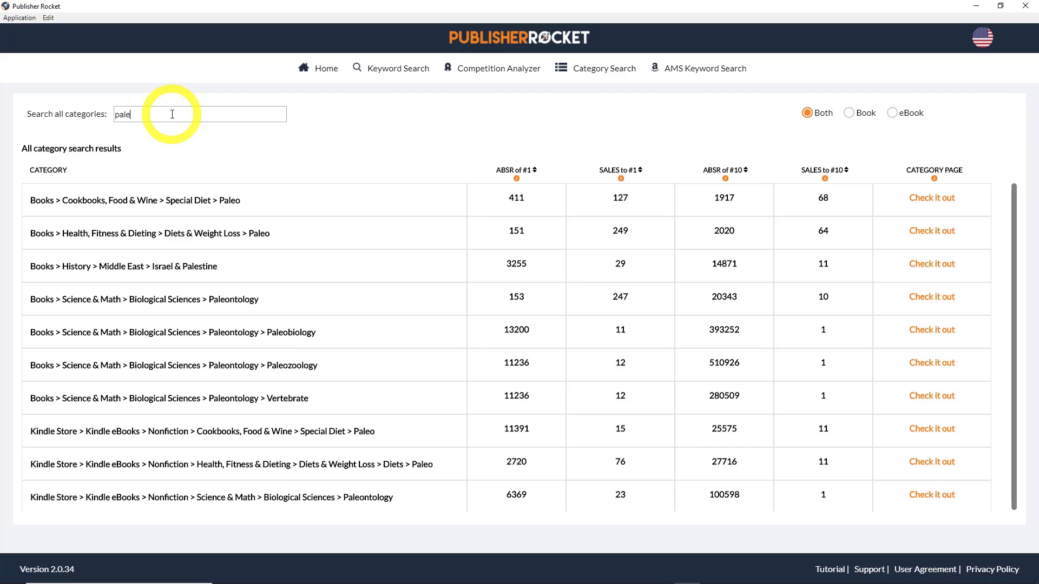
type("o die")
key("BackSpace")
key("BackSpace")
key("BackSpace")
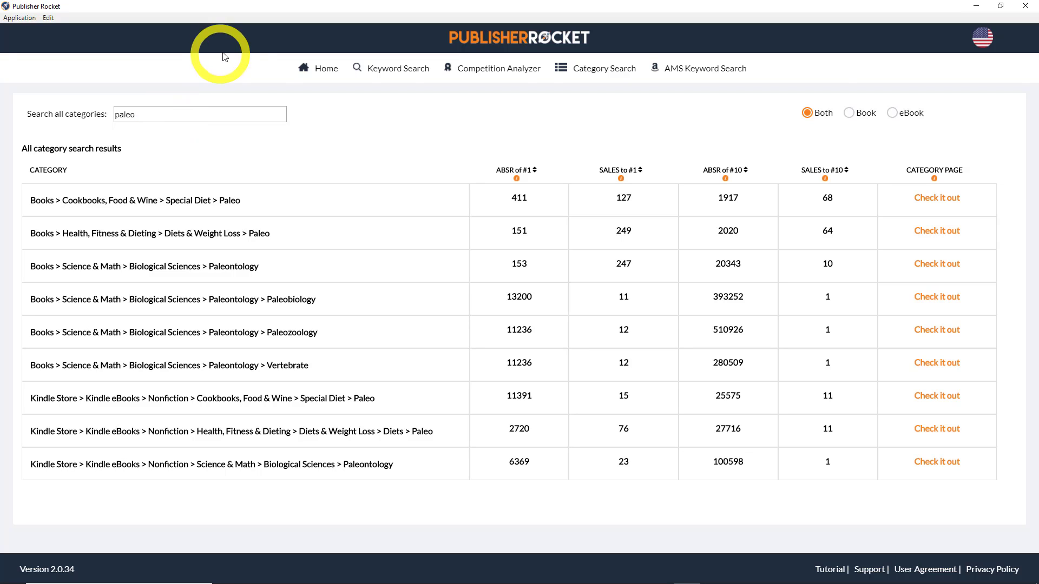
left_click(893, 112)
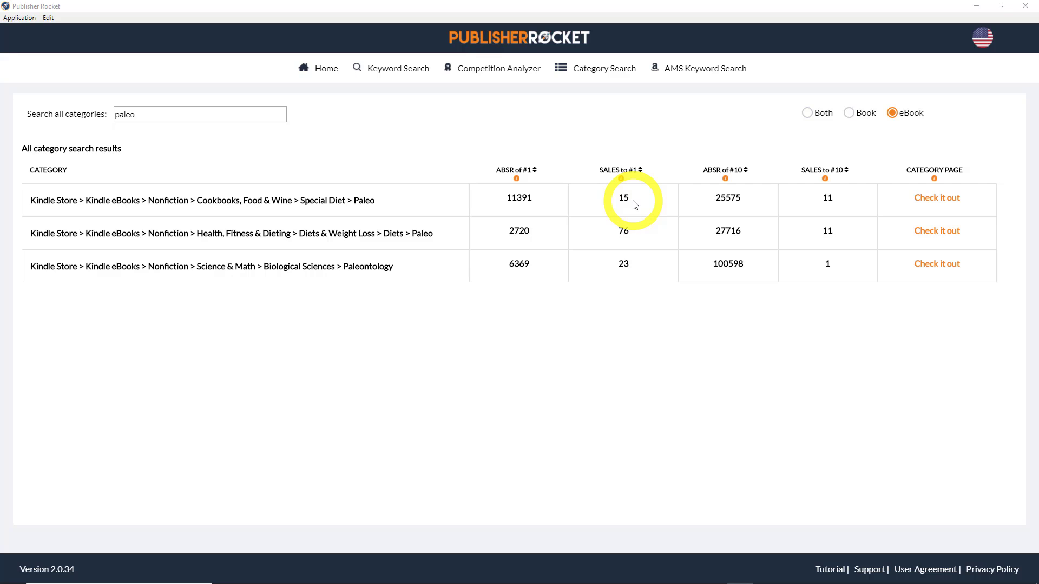
left_click(641, 170)
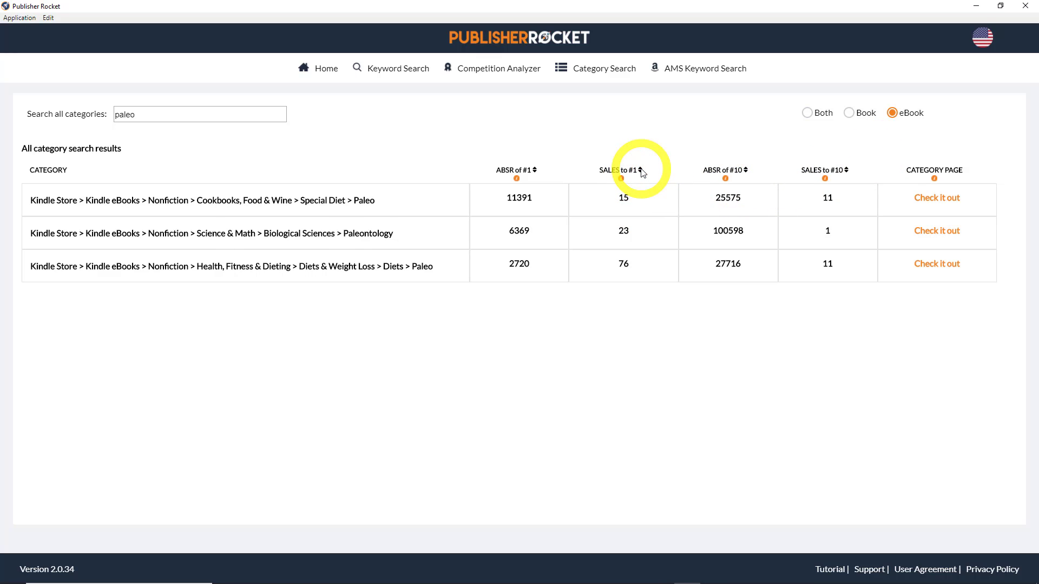
left_click(641, 170)
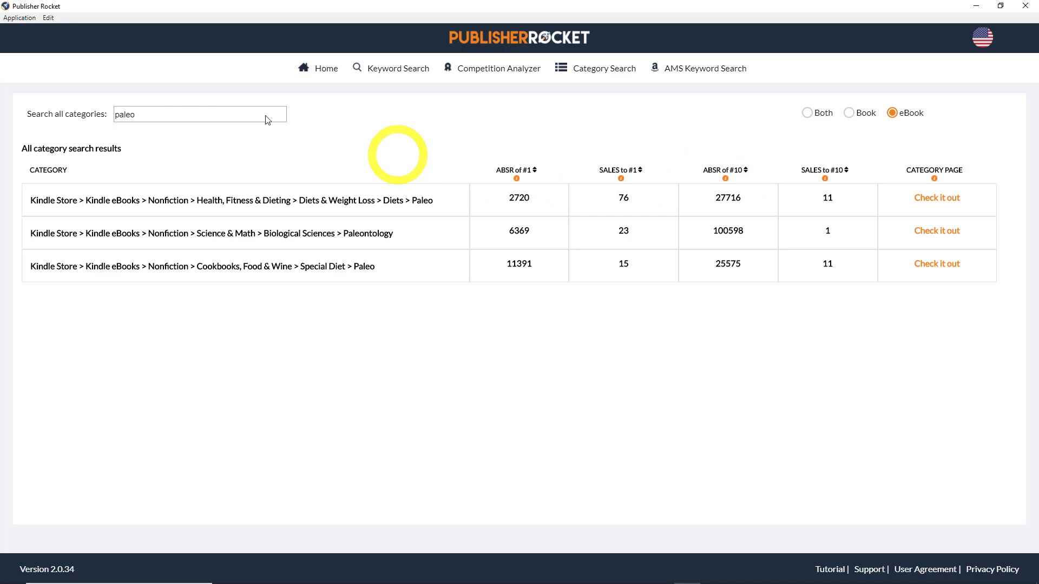
double_click(127, 114)
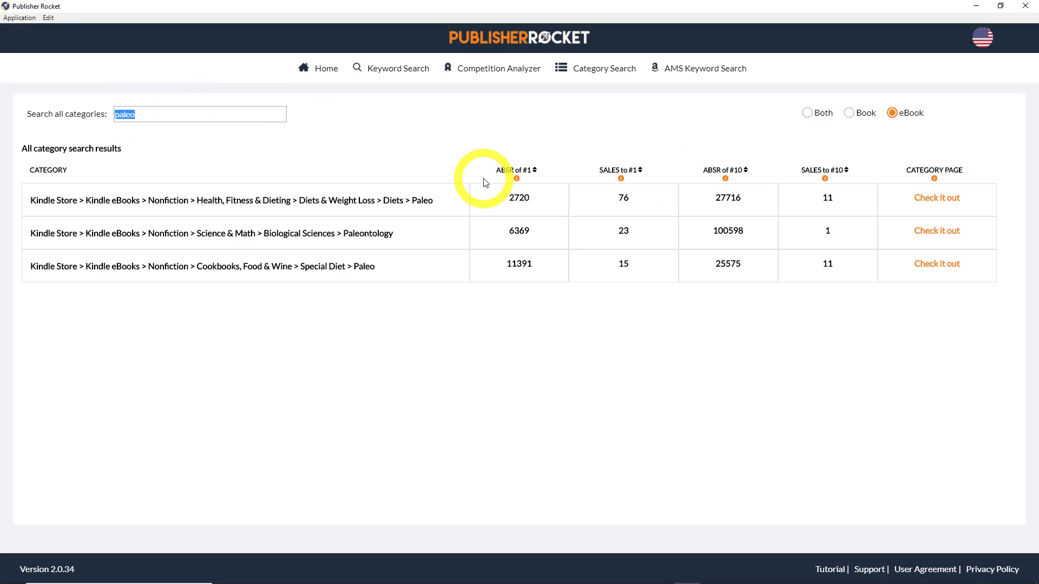
Search eBook categories for 'weight loss' and sort them by Sales to #1
type("weight lo")
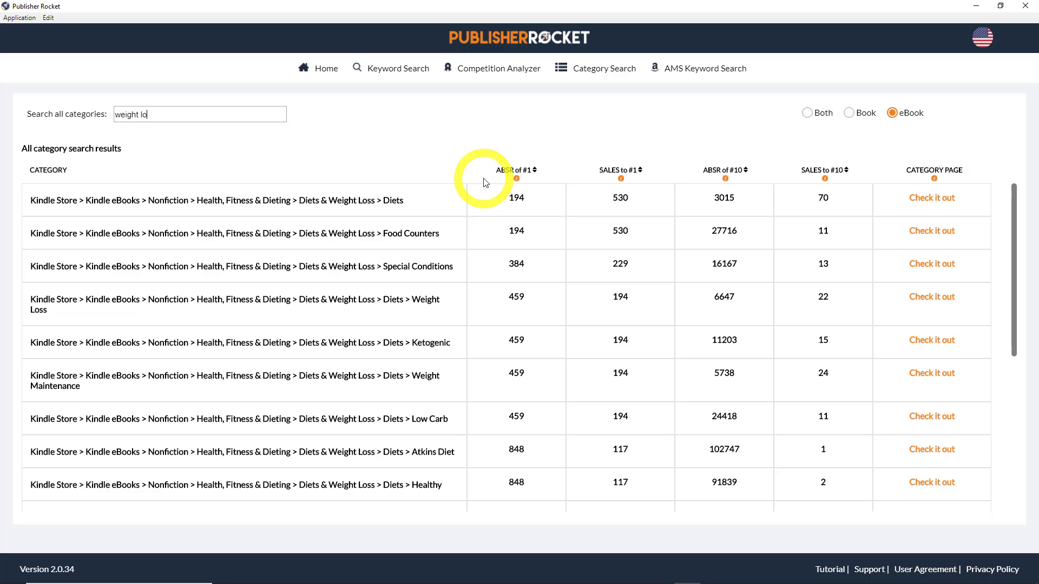
type("ss")
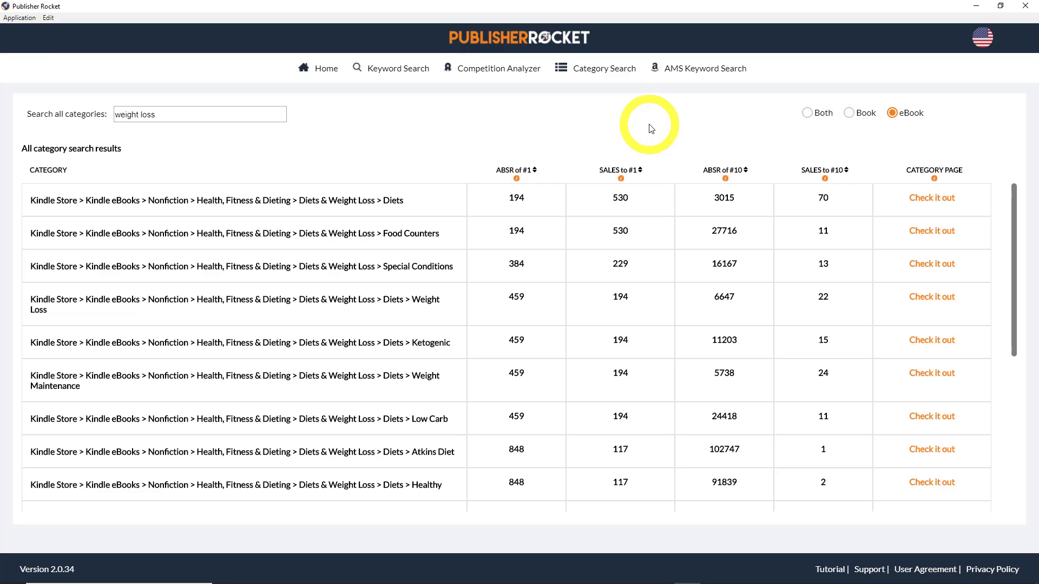
left_click(640, 171)
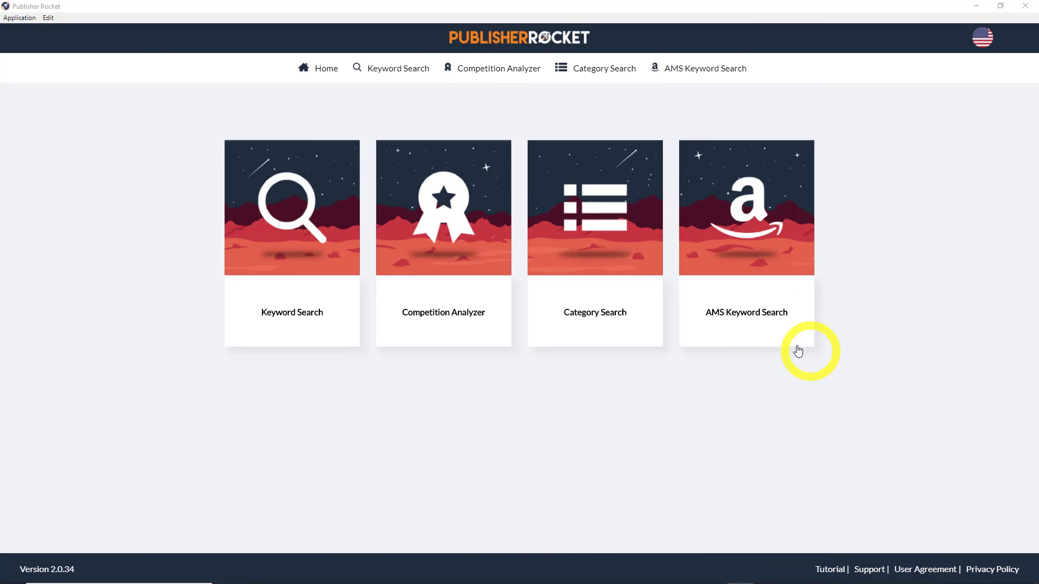
Run an E-Book AMS Keyword Search for 'paleo diet'
left_click(754, 296)
type("pa")
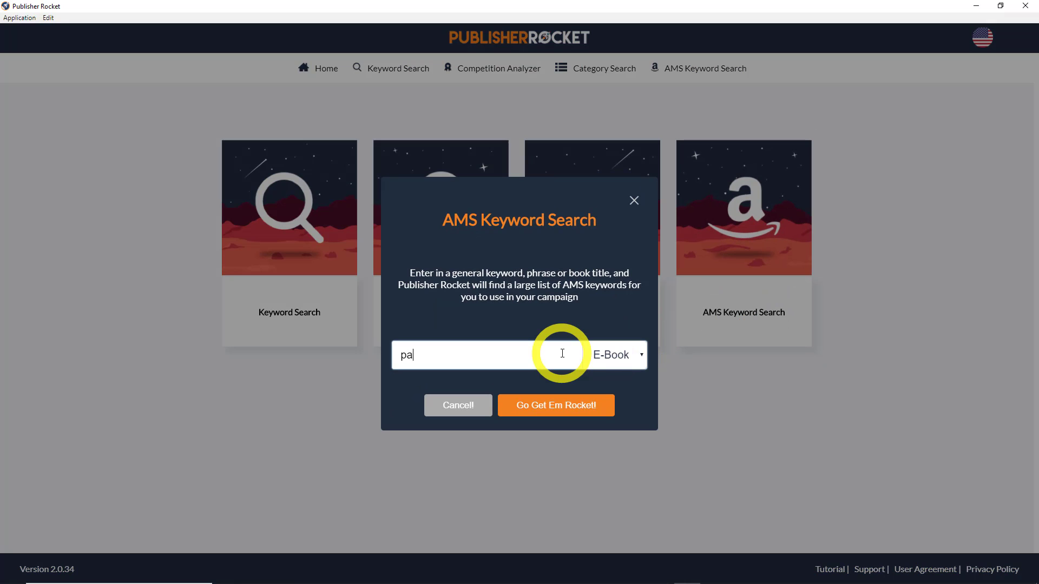
type("leo diet")
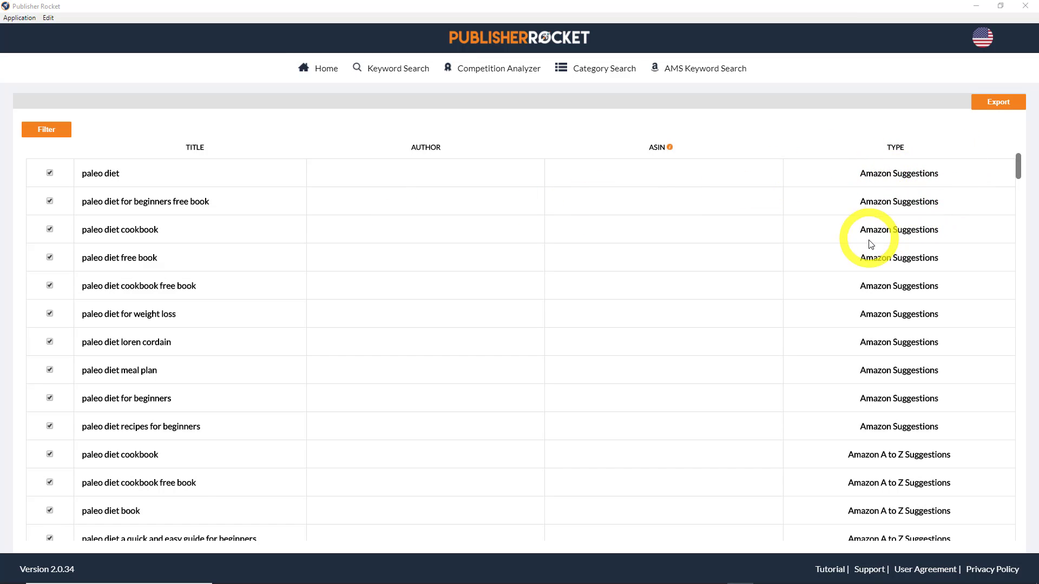
scroll(336, 278, "down", 1)
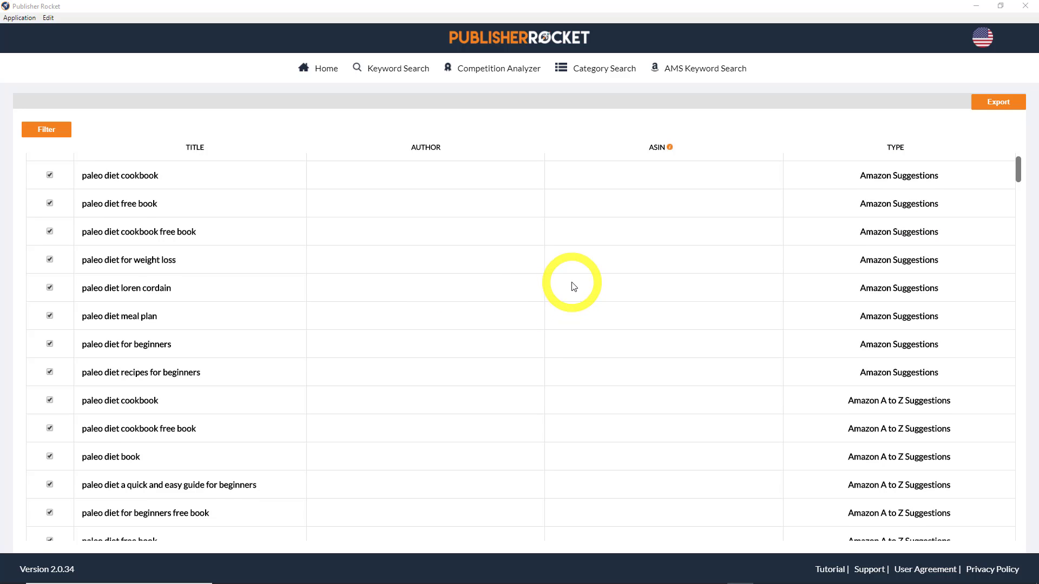
scroll(573, 284, "down", 2)
scroll(577, 287, "up", 2)
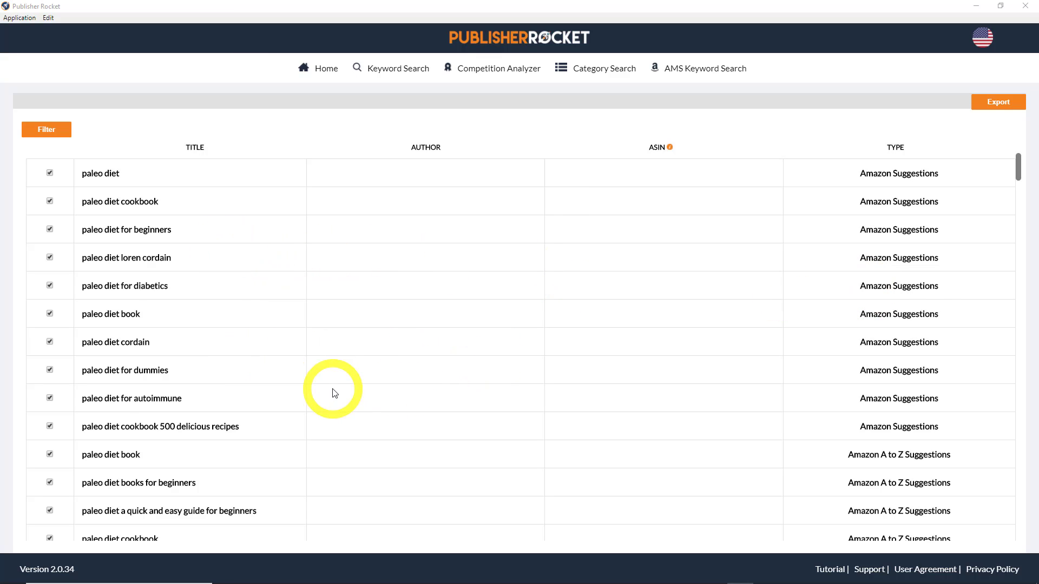
Scroll through the suggested ad keywords and competing book titles with ASINs
scroll(335, 394, "down", 3)
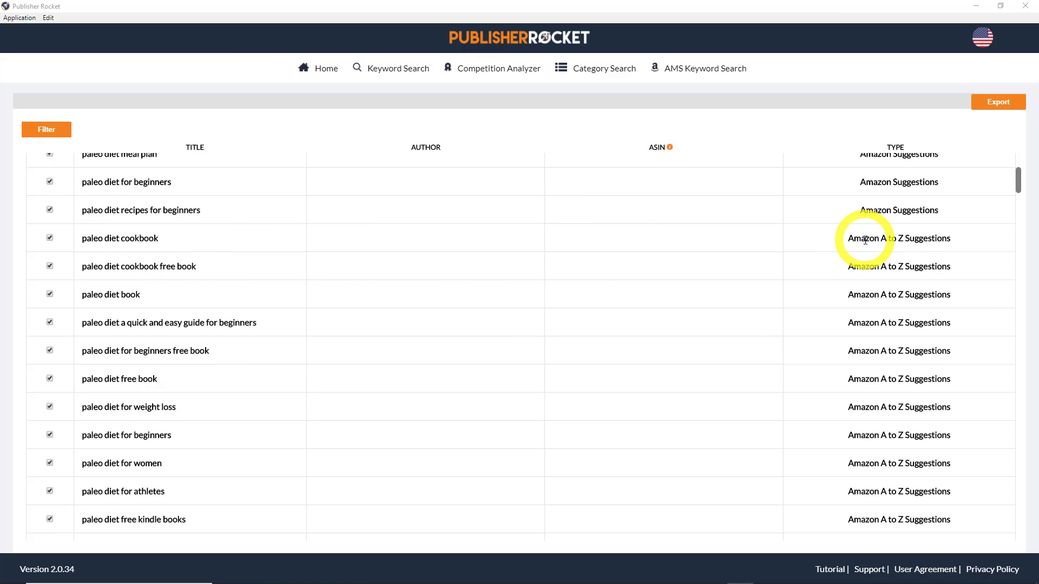
scroll(878, 255, "down", 1)
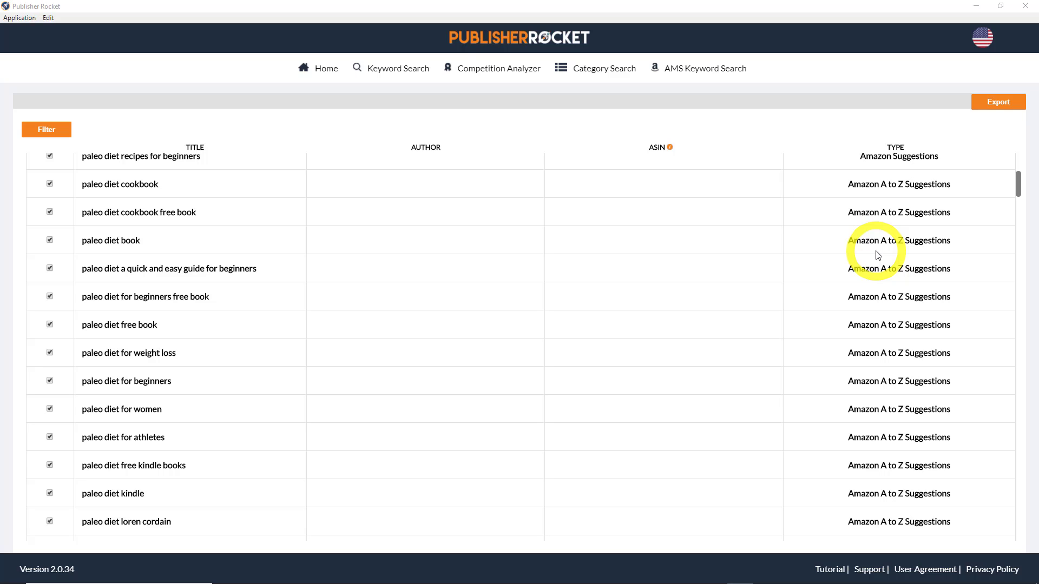
scroll(877, 255, "down", 1)
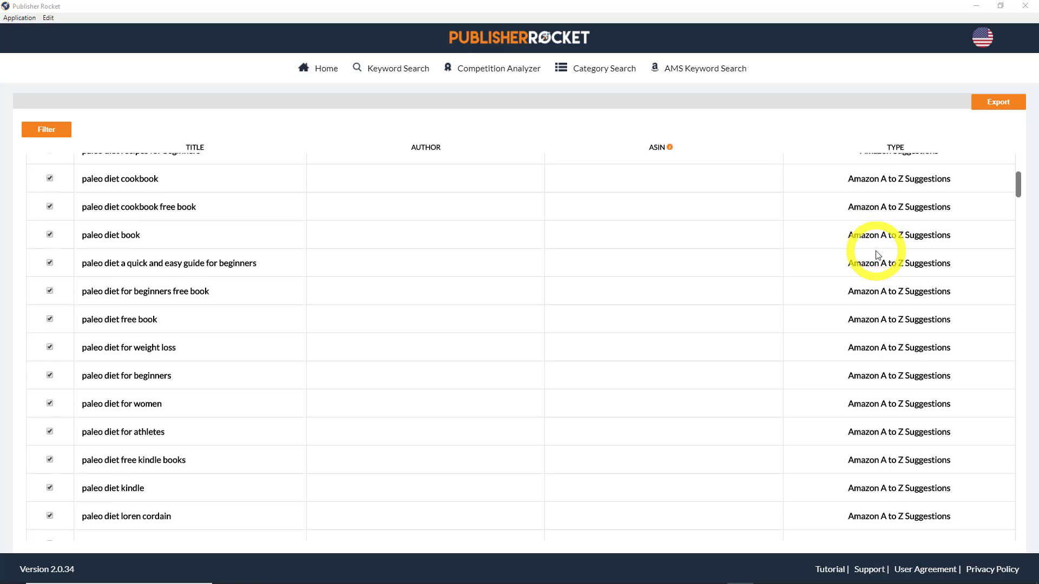
scroll(874, 252, "down", 2)
scroll(875, 255, "down", 1)
scroll(872, 283, "down", 2)
scroll(873, 283, "down", 2)
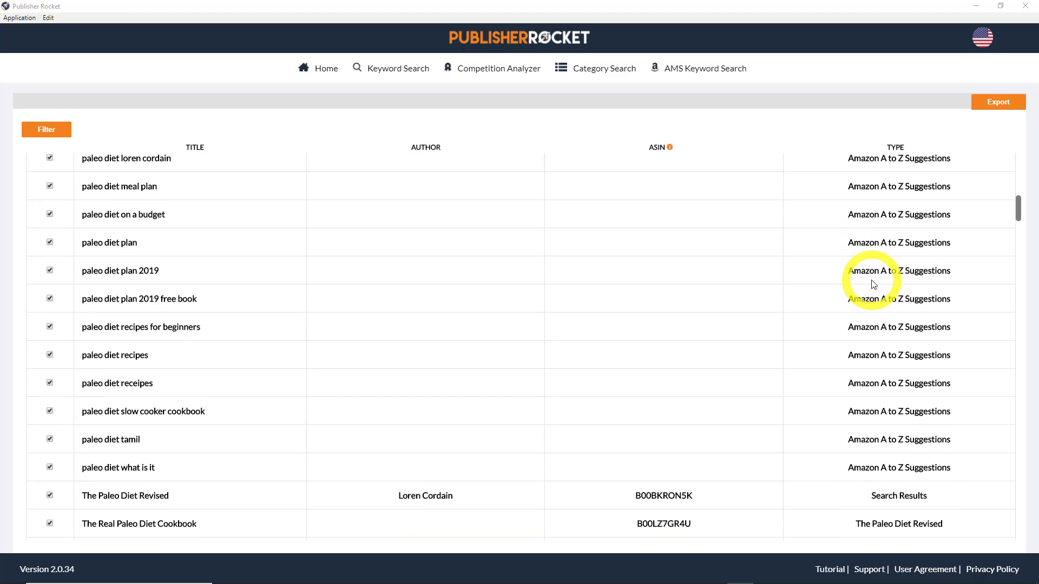
scroll(873, 283, "down", 3)
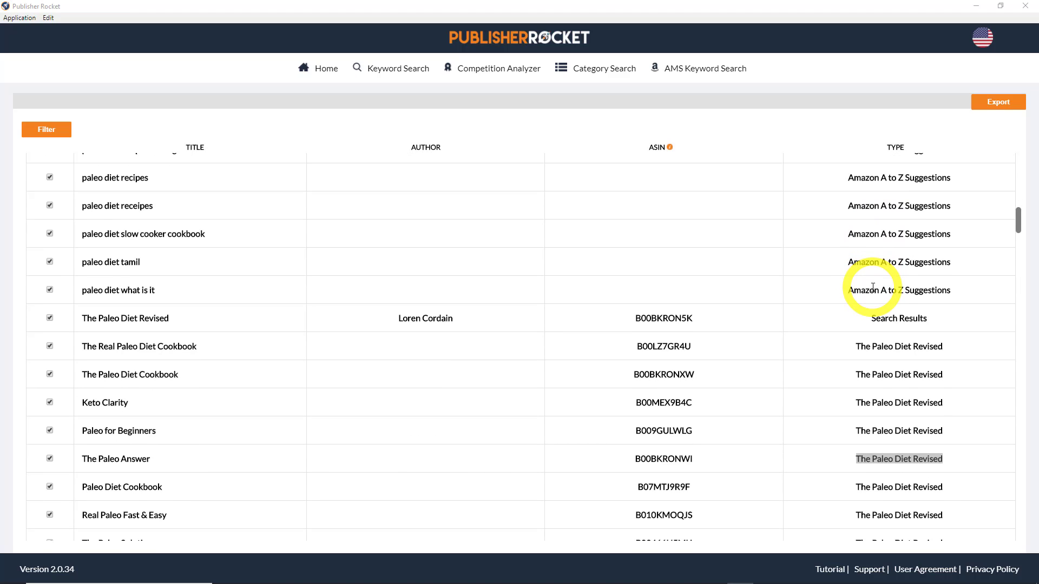
scroll(873, 287, "down", 1)
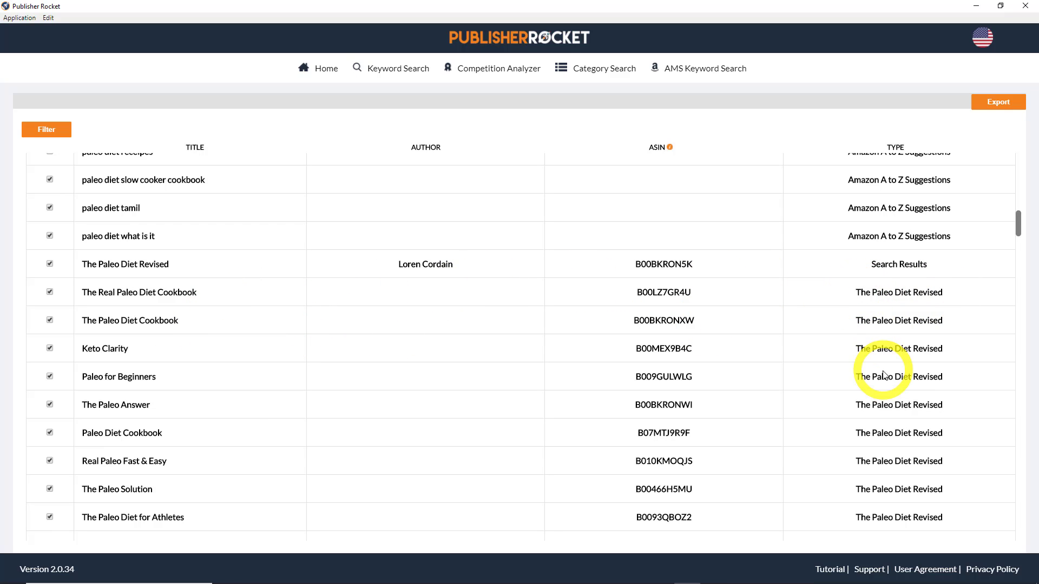
scroll(885, 381, "down", 1)
scroll(659, 253, "down", 2)
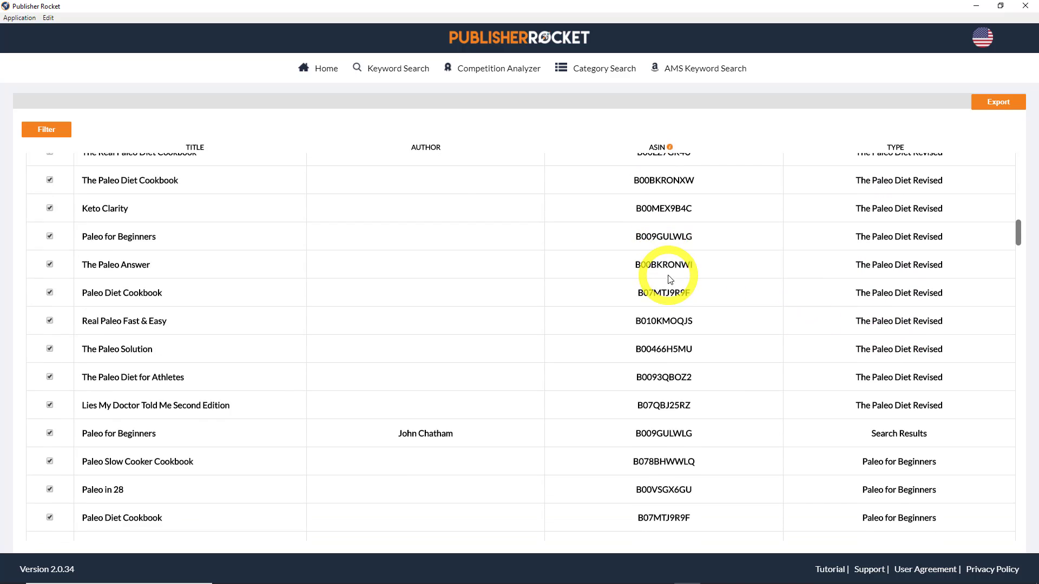
scroll(163, 167, "up", 10)
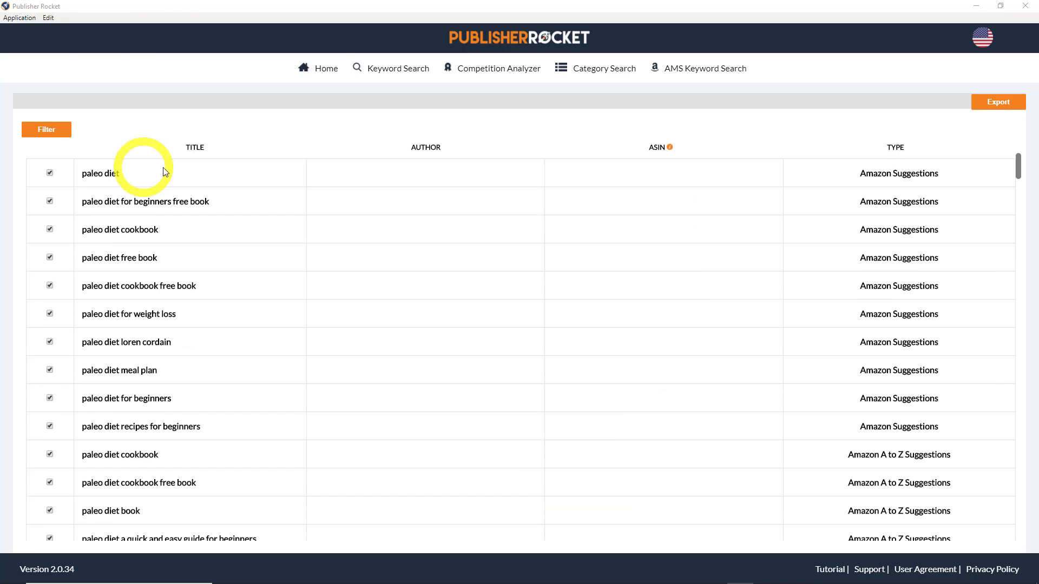
In the AMS keyword filters, exclude 'The Paleo Diet Revised' and 'Paleo for Beginners'
left_click(43, 131)
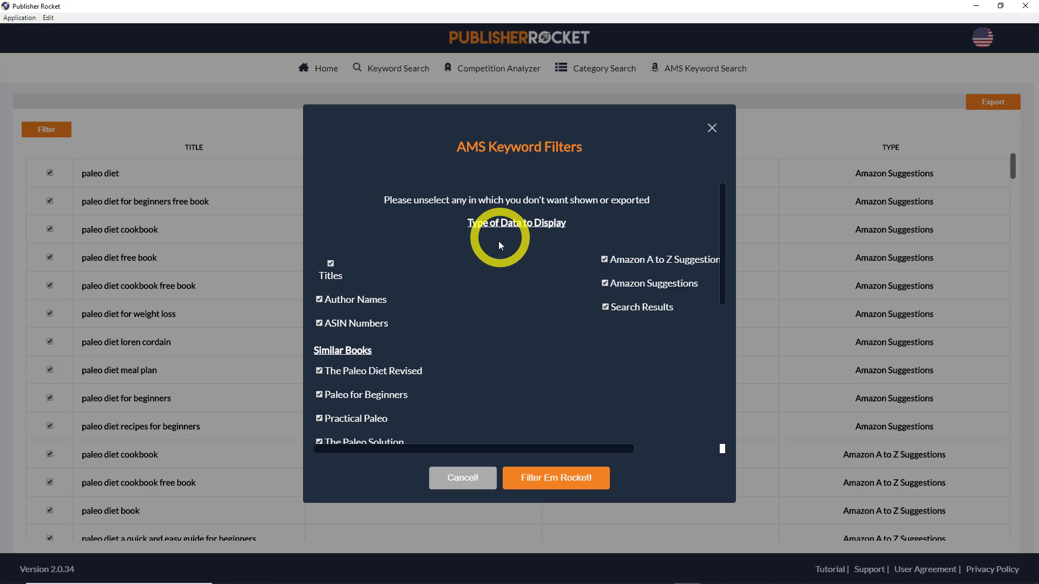
scroll(491, 277, "down", 3)
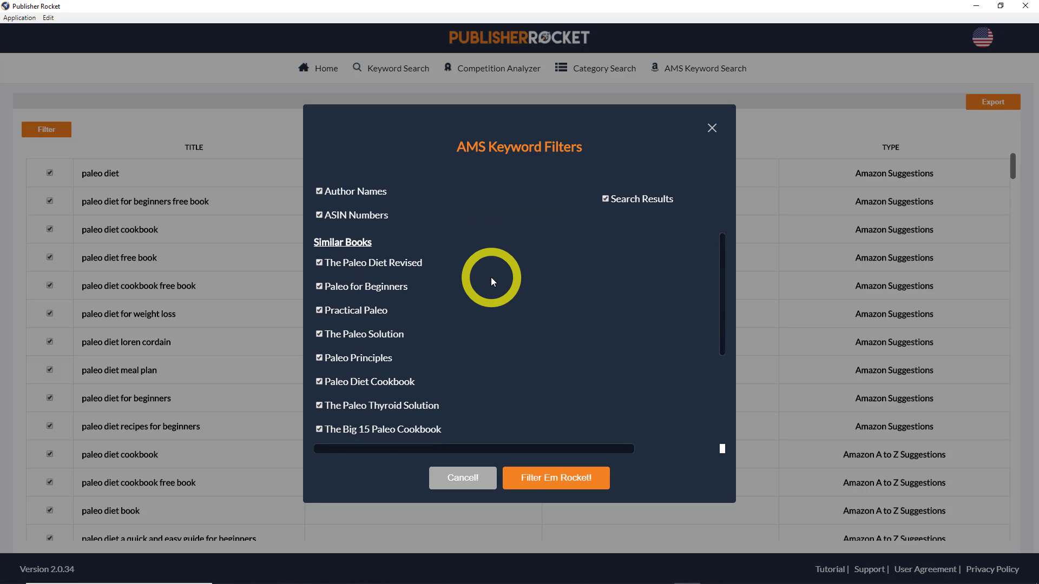
scroll(491, 277, "up", 2)
scroll(491, 277, "up", 1)
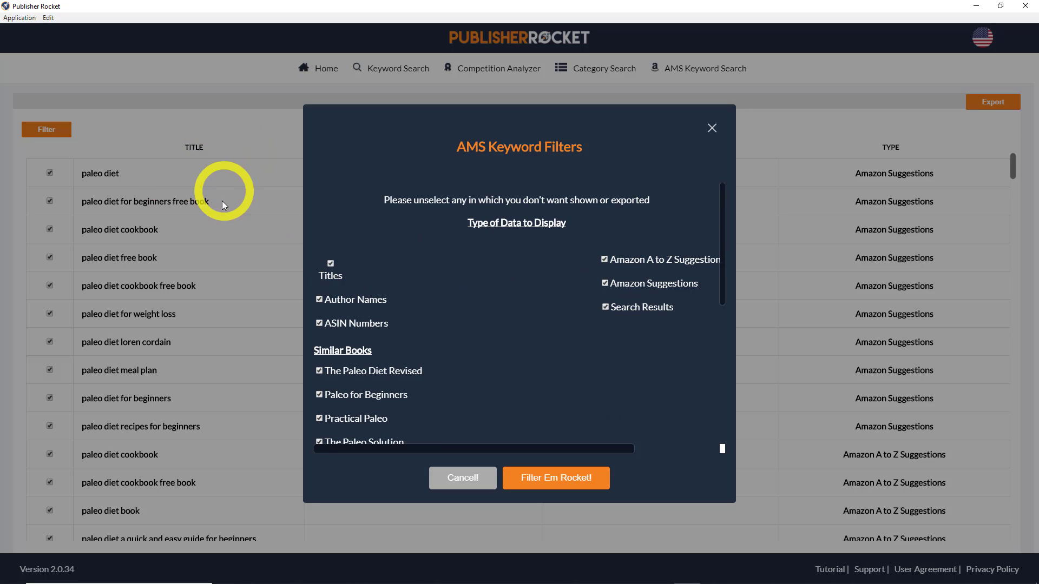
scroll(420, 319, "down", 2)
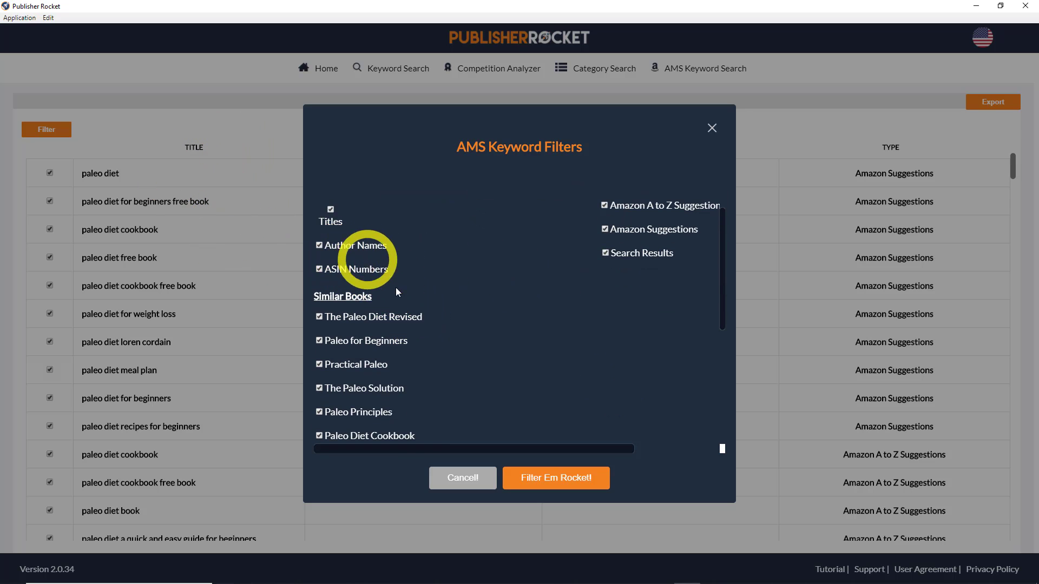
scroll(373, 297, "down", 2)
scroll(325, 287, "down", 2)
scroll(325, 273, "up", 2)
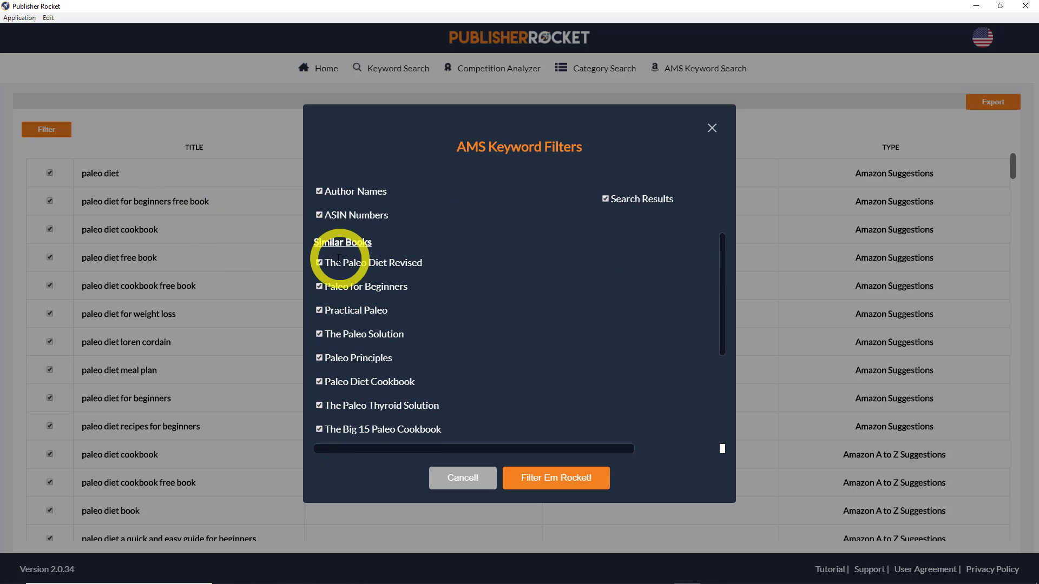
left_click(319, 263)
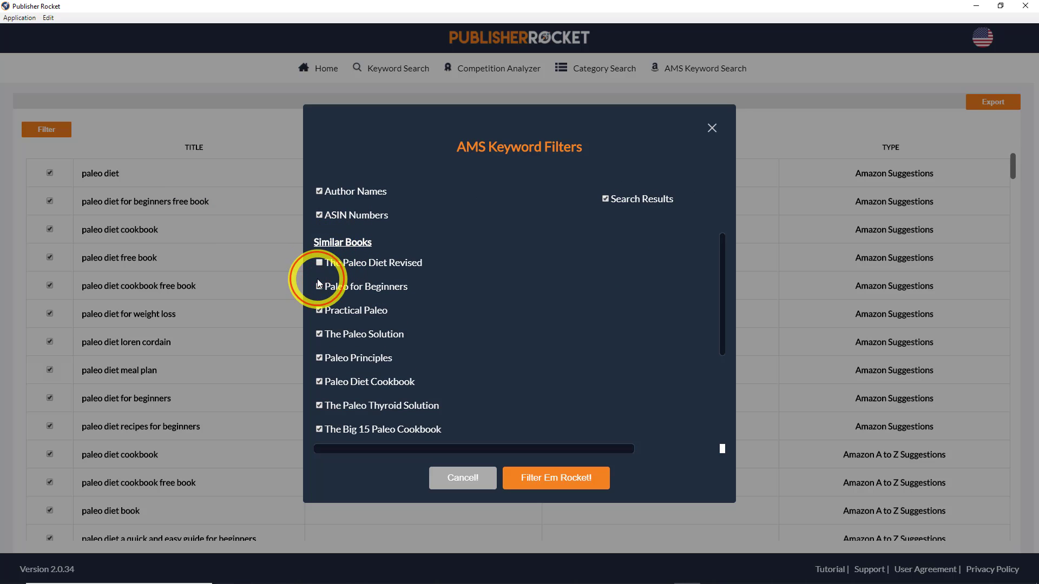
left_click(320, 288)
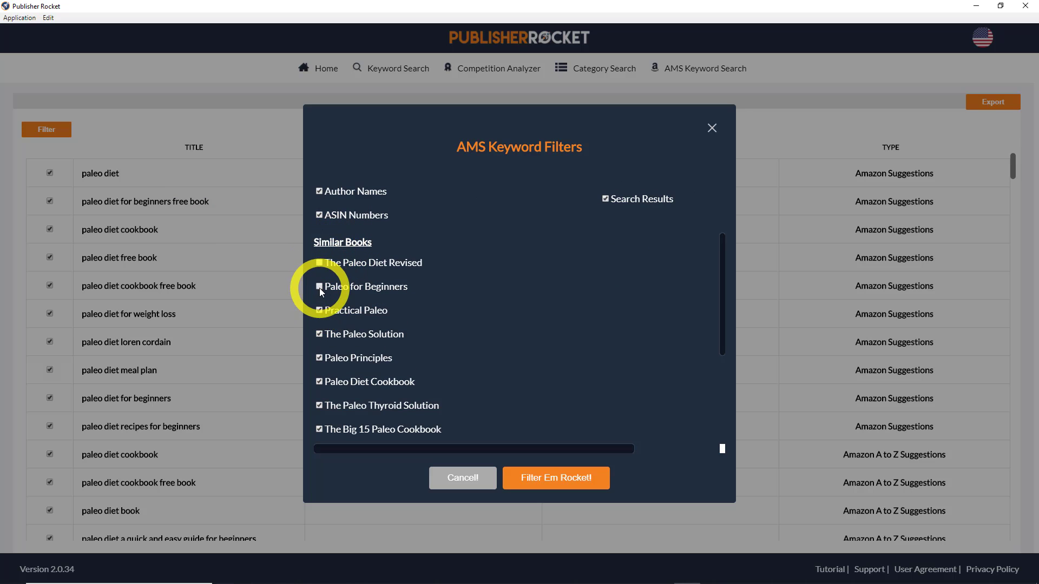
Leave out ASIN numbers and author names, and apply the filters to the keyword list
scroll(390, 282, "down", 2)
scroll(428, 288, "down", 2)
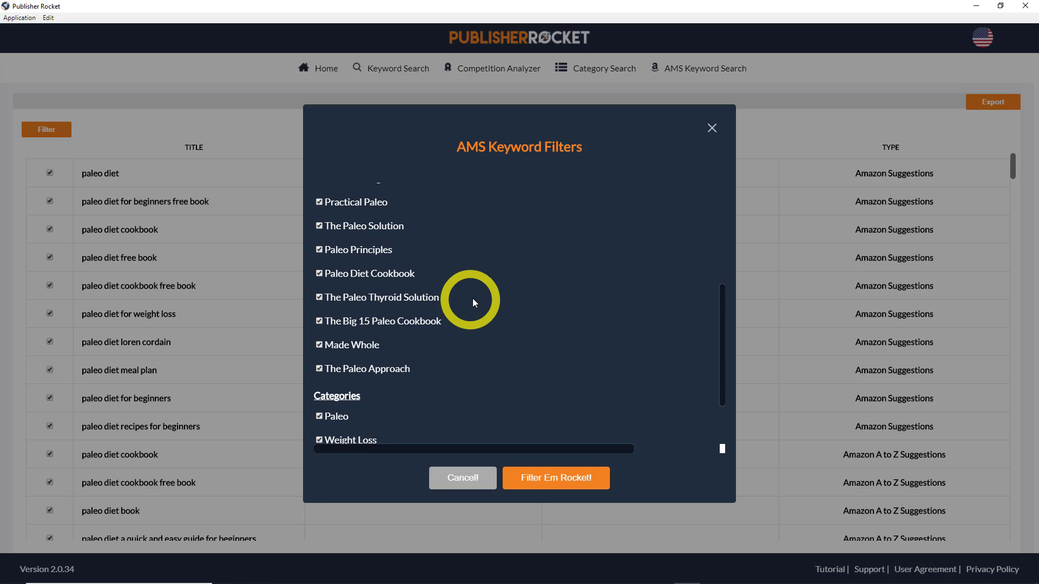
scroll(475, 296, "down", 2)
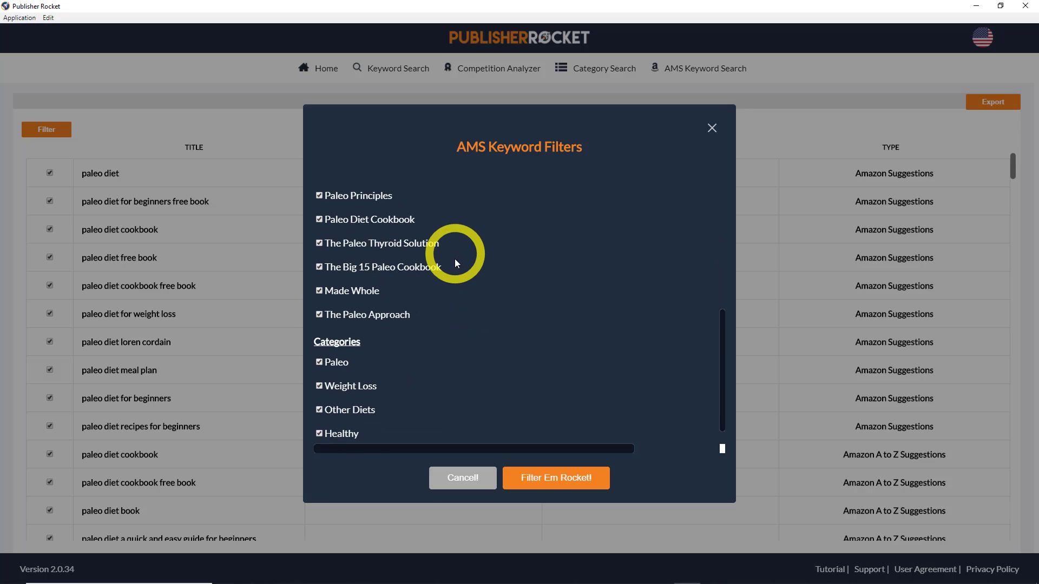
scroll(456, 270, "down", 1)
scroll(433, 313, "up", 10)
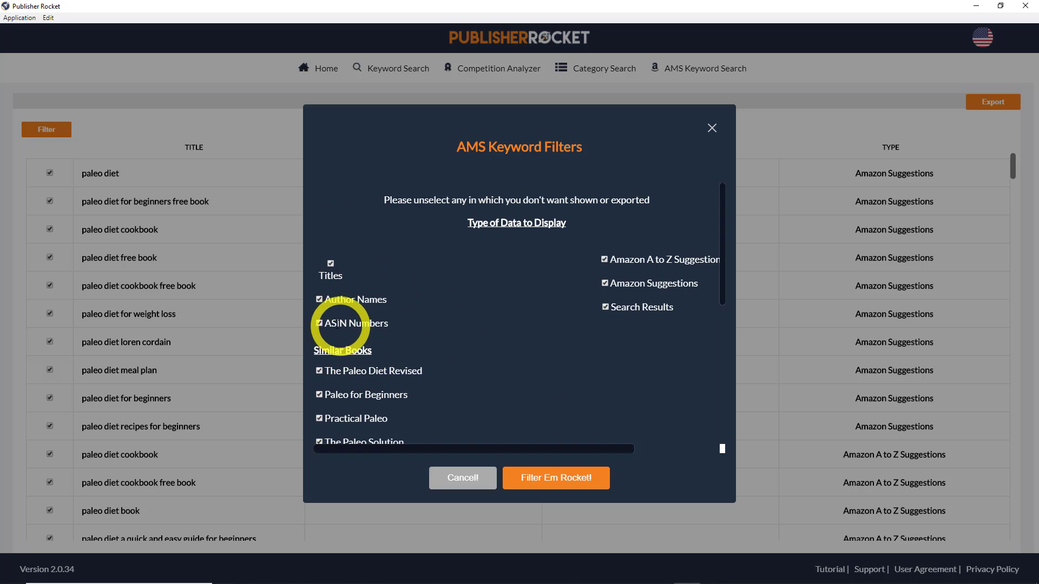
left_click(319, 323)
left_click(323, 302)
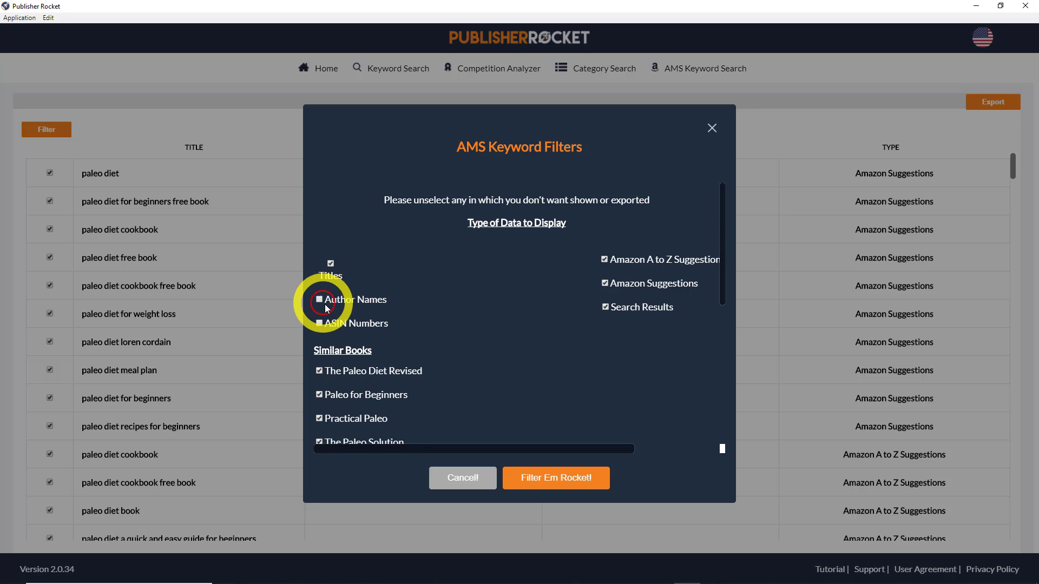
left_click(560, 483)
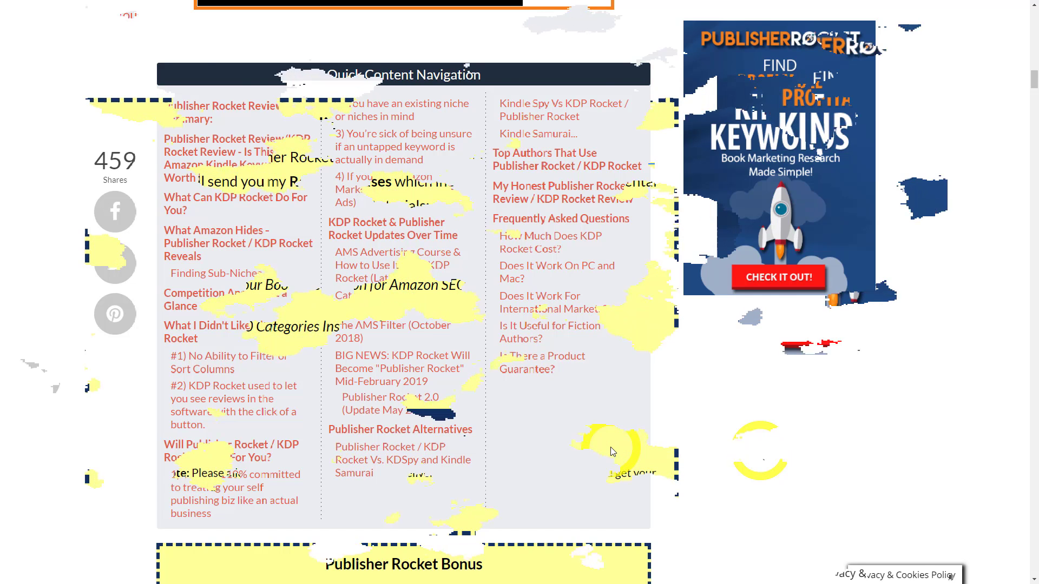
Scroll the review page to the Publisher Rocket Bonus box and its video tutorial list
scroll(611, 447, "up", 2, "ctrl")
scroll(610, 447, "down", 10)
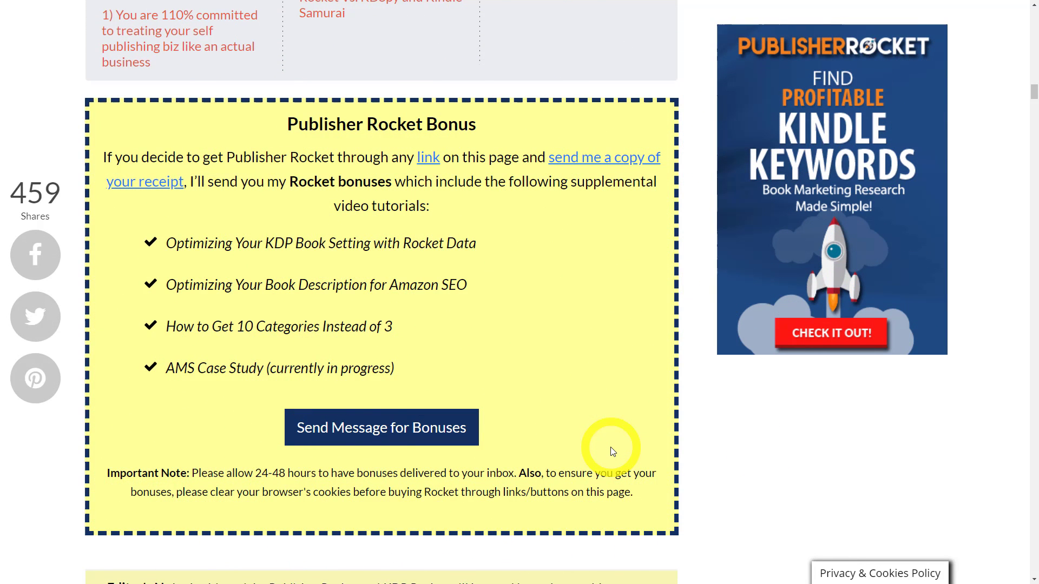